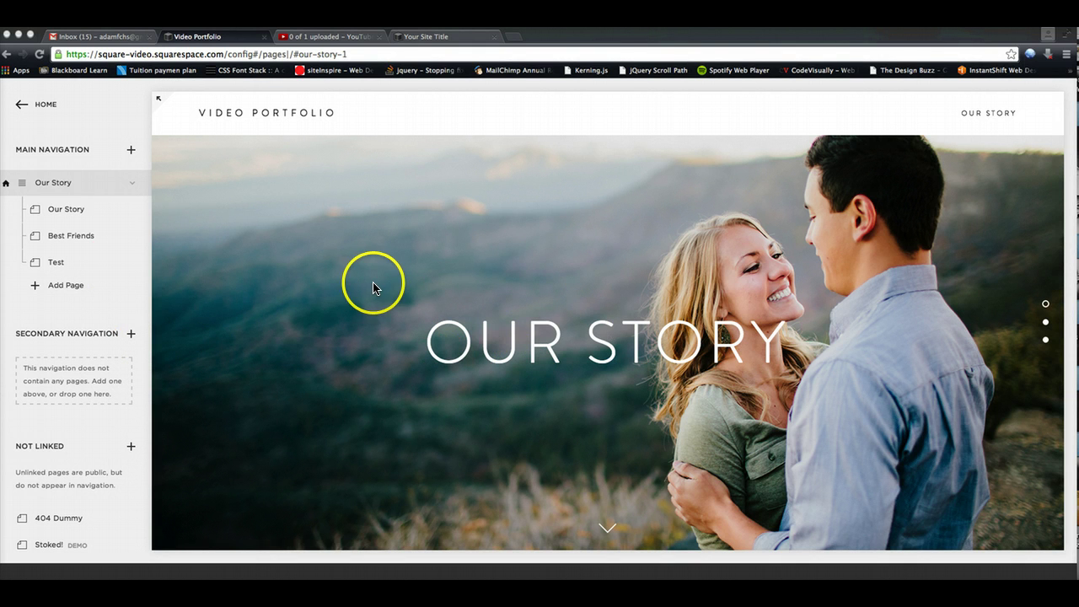
scroll(373, 287, down, 2)
scroll(375, 289, up, 2)
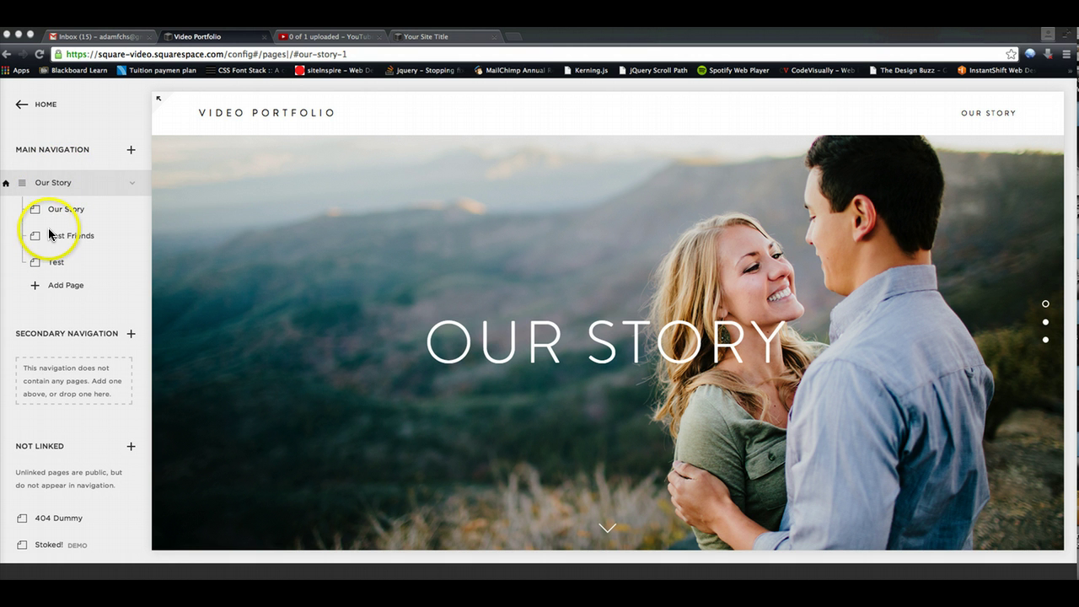
click(35, 107)
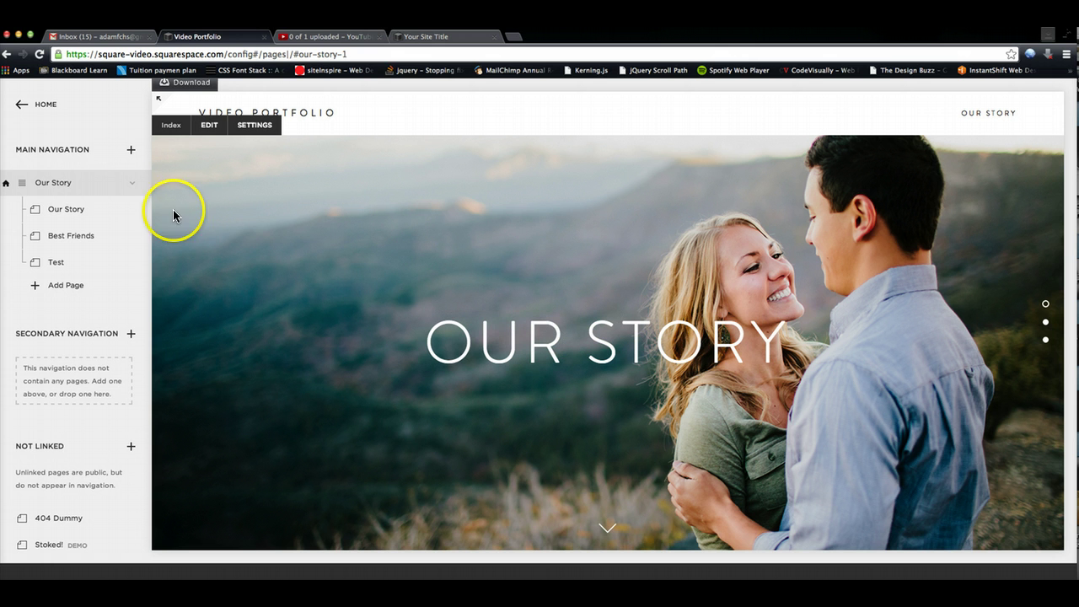
mouse_move(108, 187)
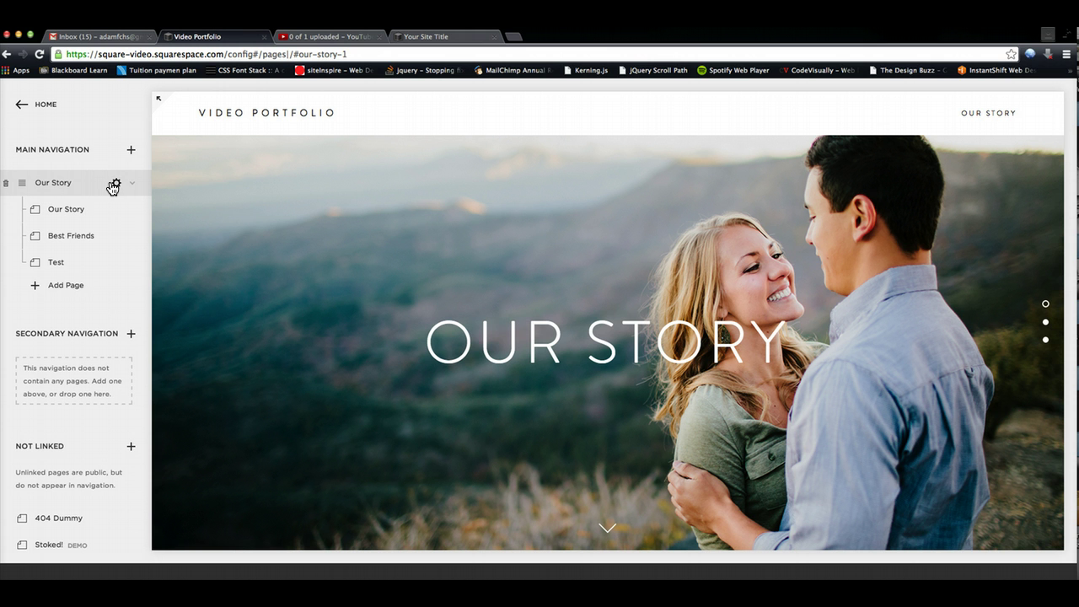
mouse_move(517, 240)
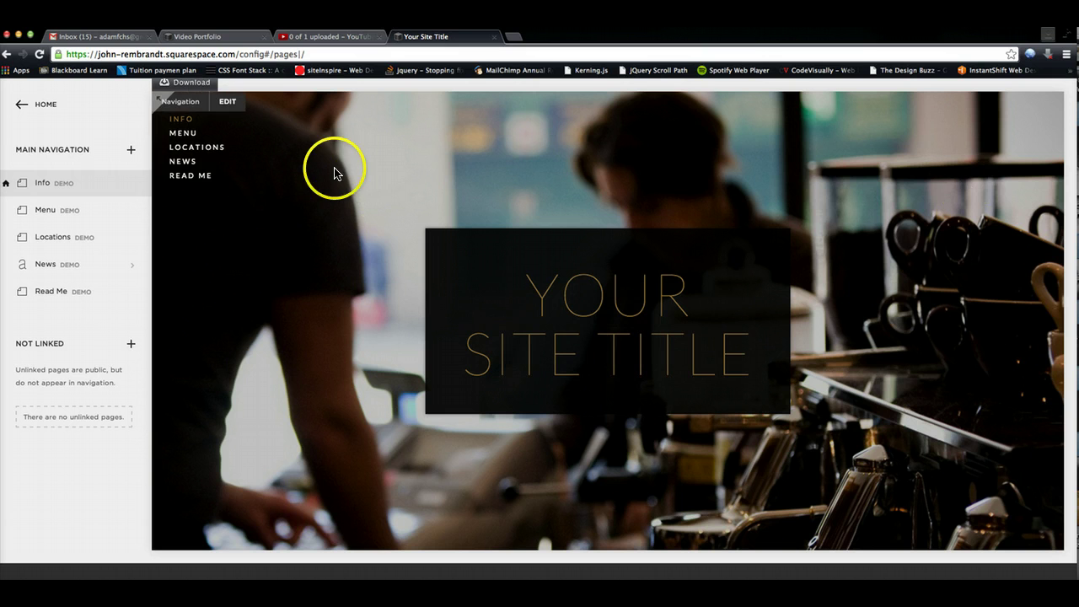
Return to the Video Portfolio site and open the Our Story page inside the Our Story index.
click(241, 35)
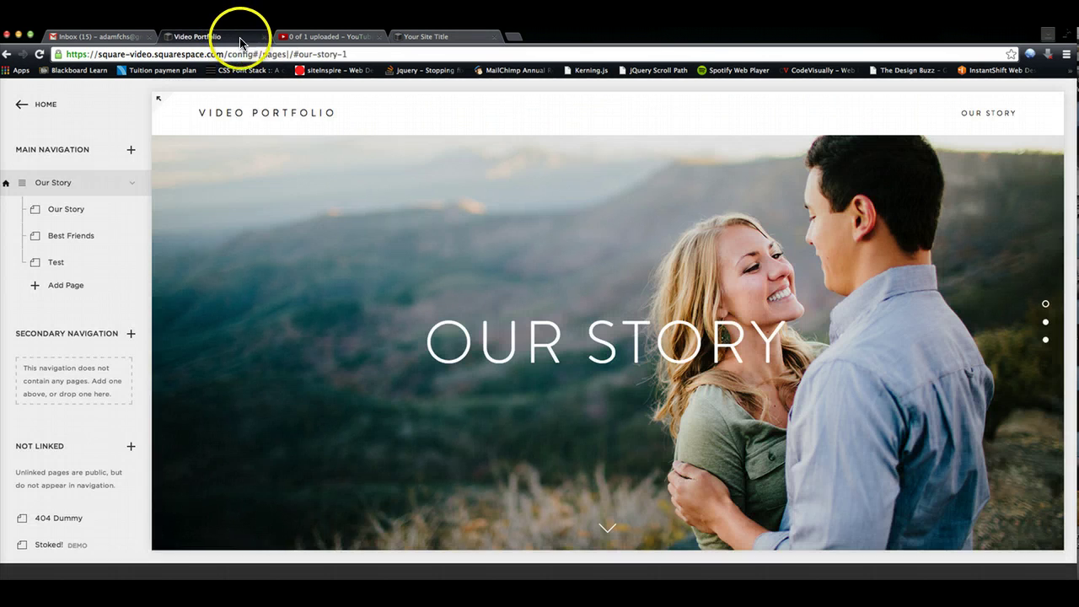
click(65, 184)
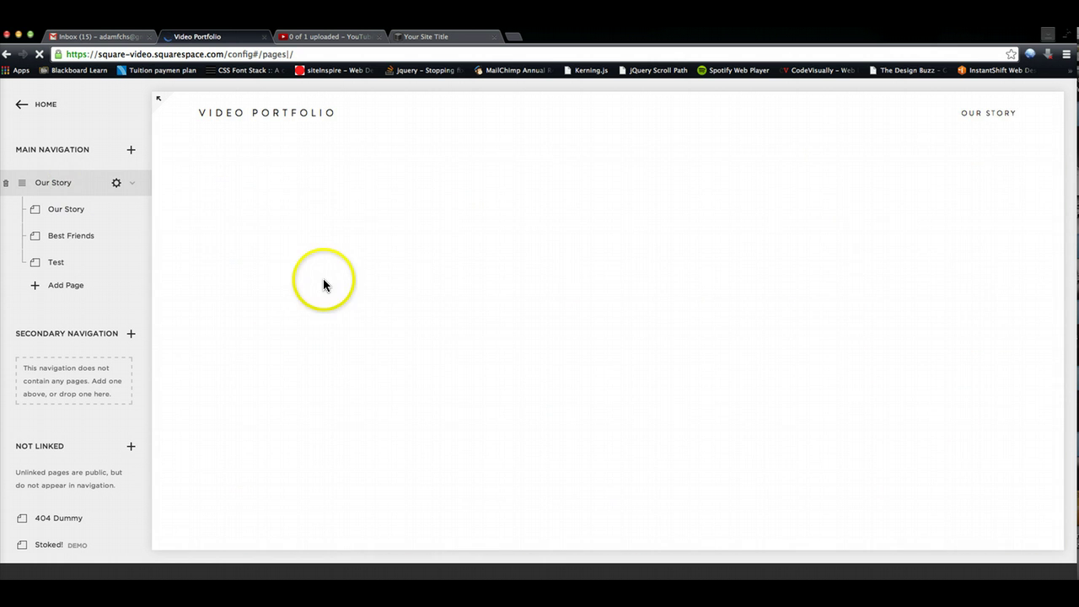
mouse_move(76, 183)
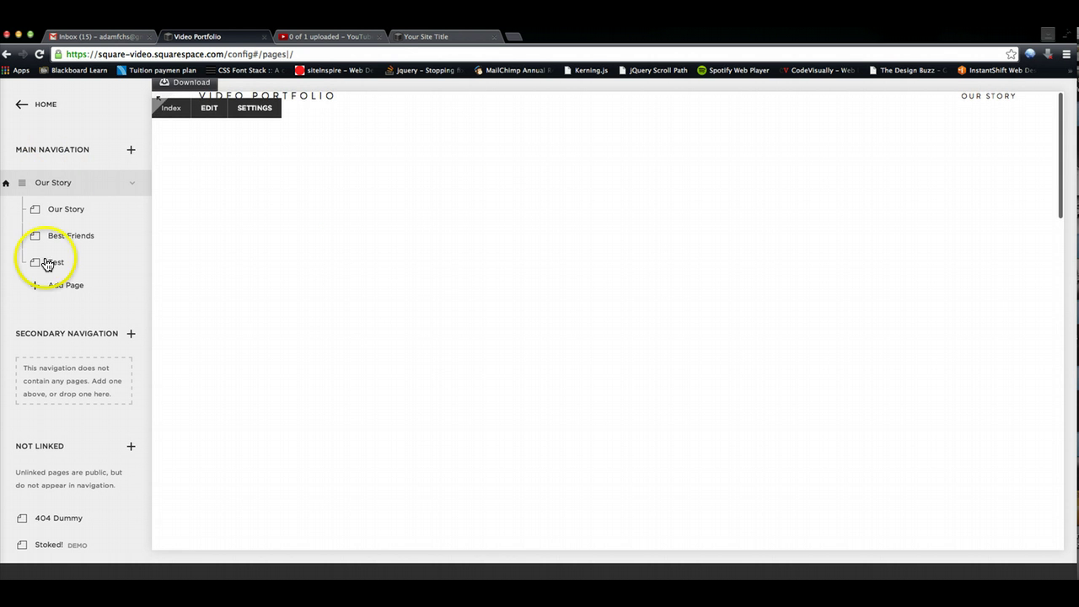
click(54, 207)
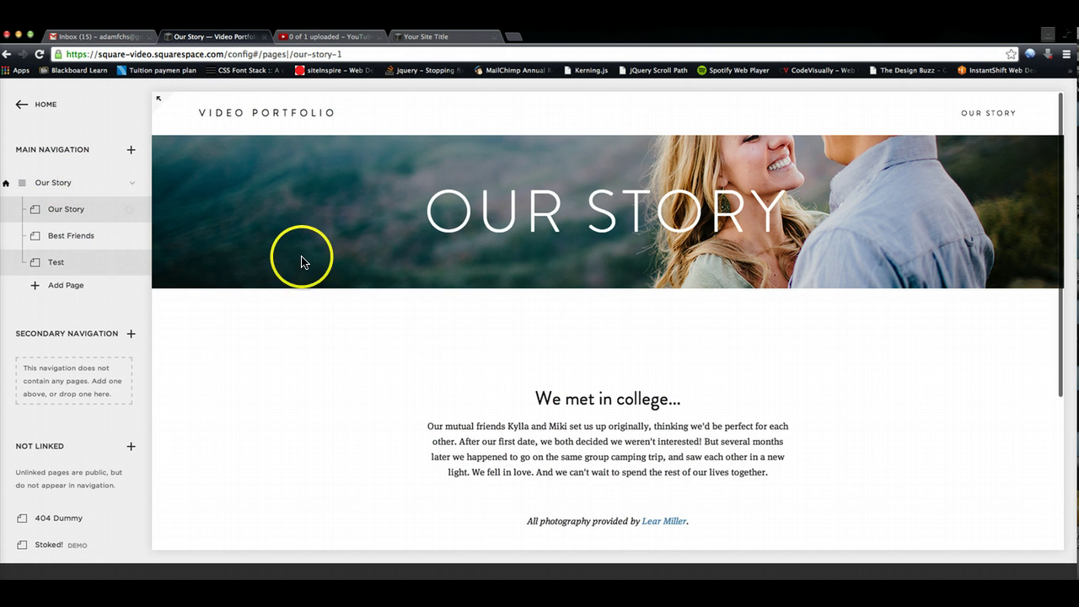
Switch to the other browser window and look over the live Video Portfolio site's Our Story section.
key(super+Tab)
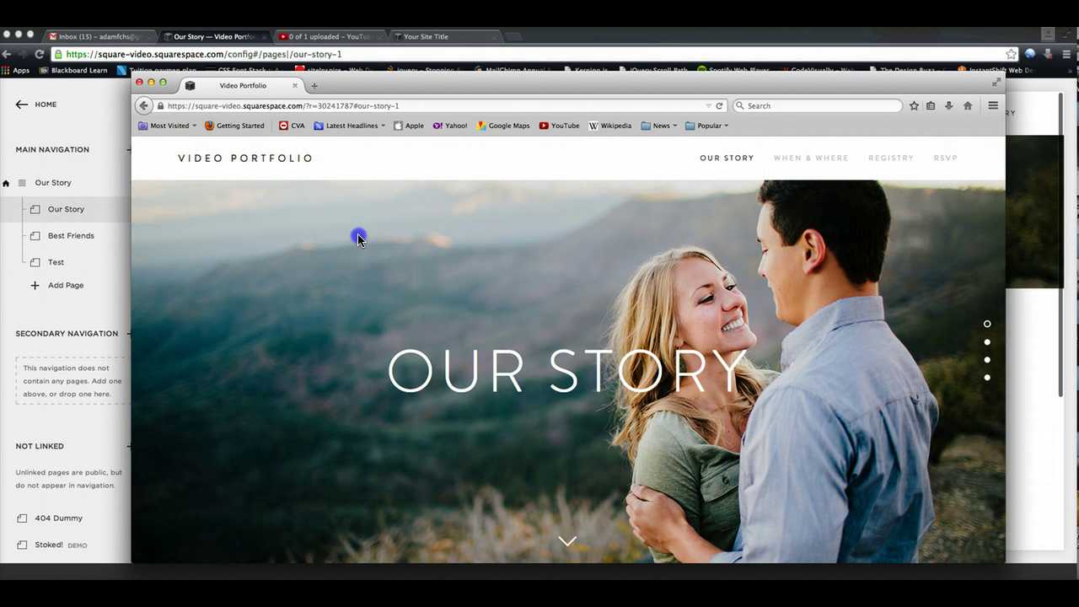
scroll(461, 265, down, 3)
scroll(461, 265, up, 3)
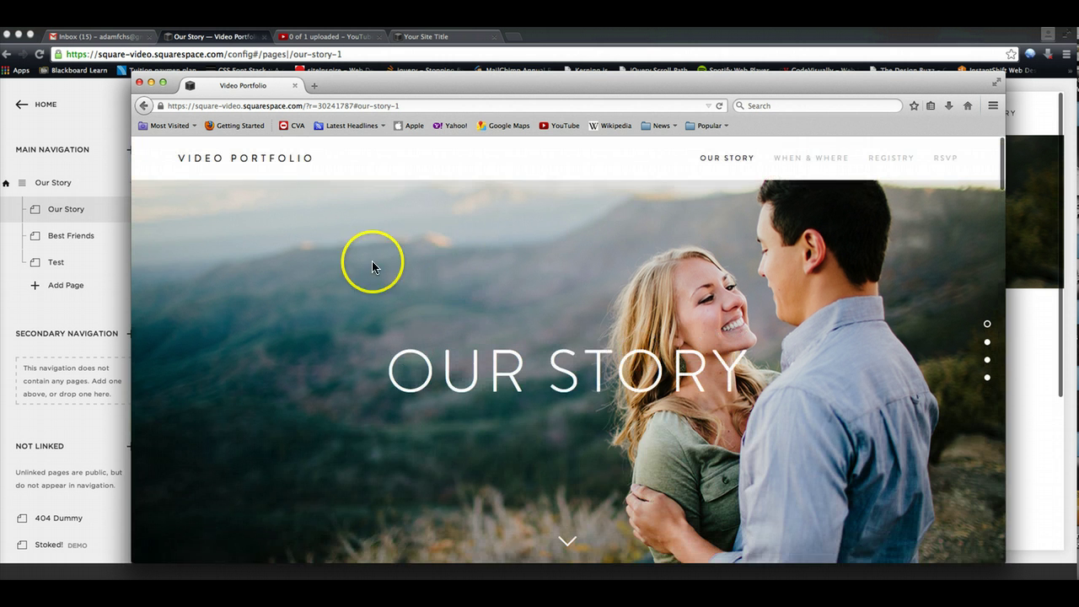
In the Your Site Title site, create an editable Info page from the demo content and open it.
click(50, 182)
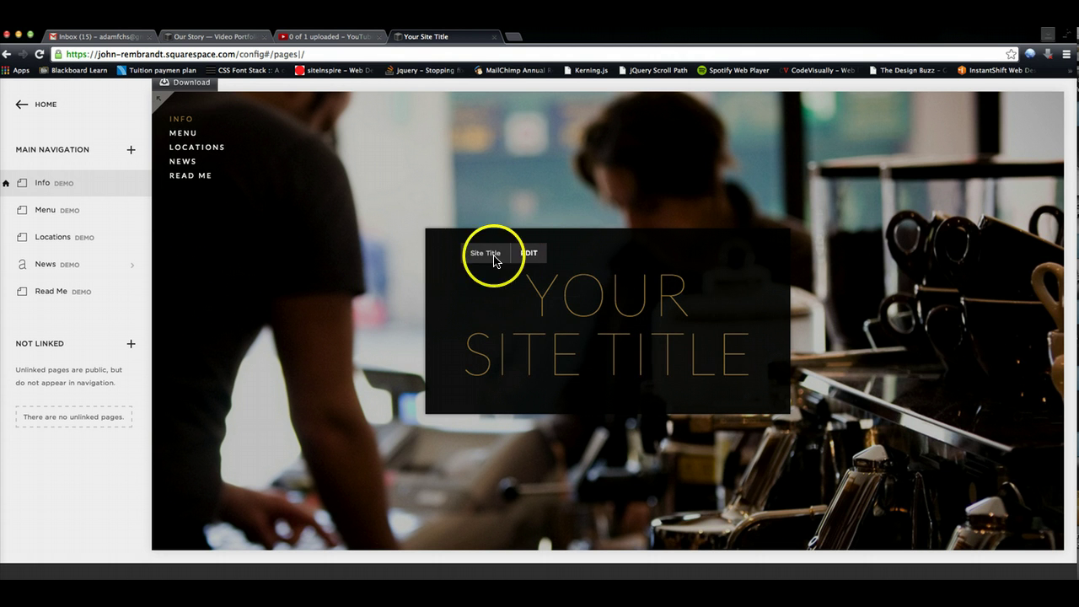
double_click(56, 183)
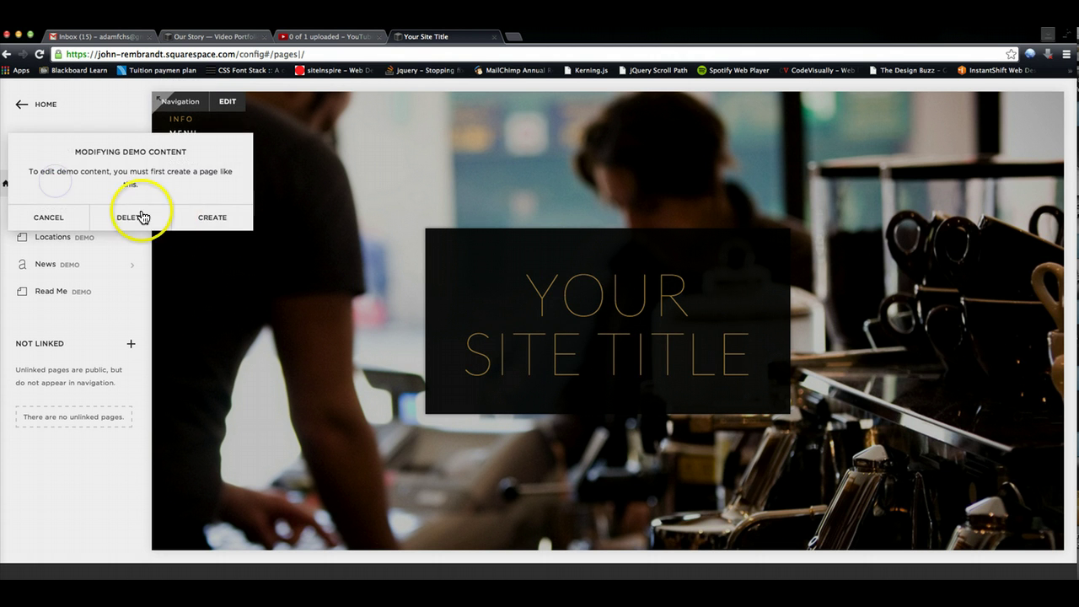
click(216, 216)
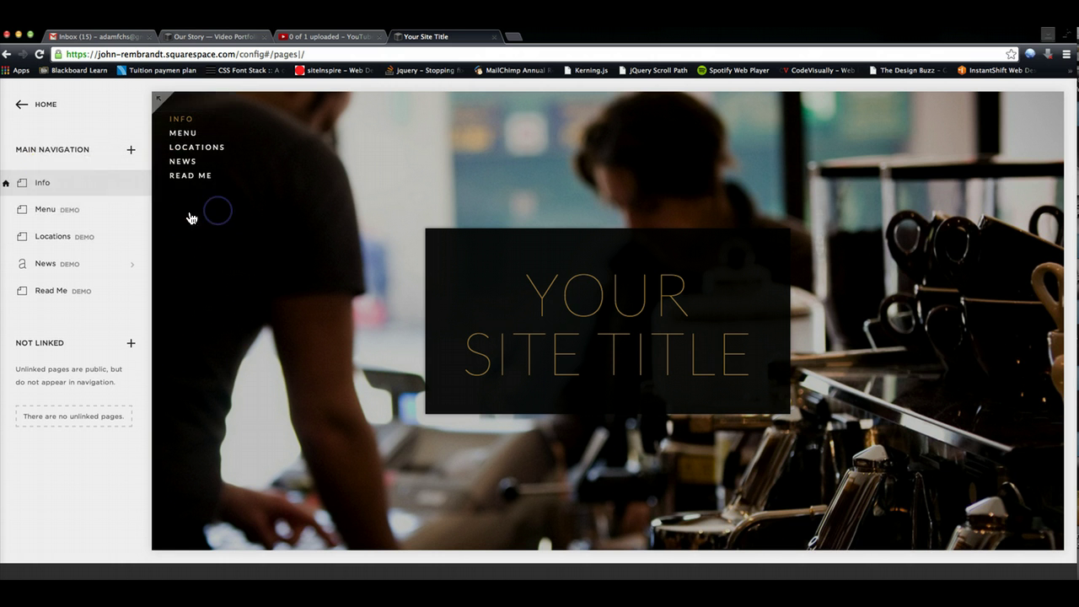
click(25, 183)
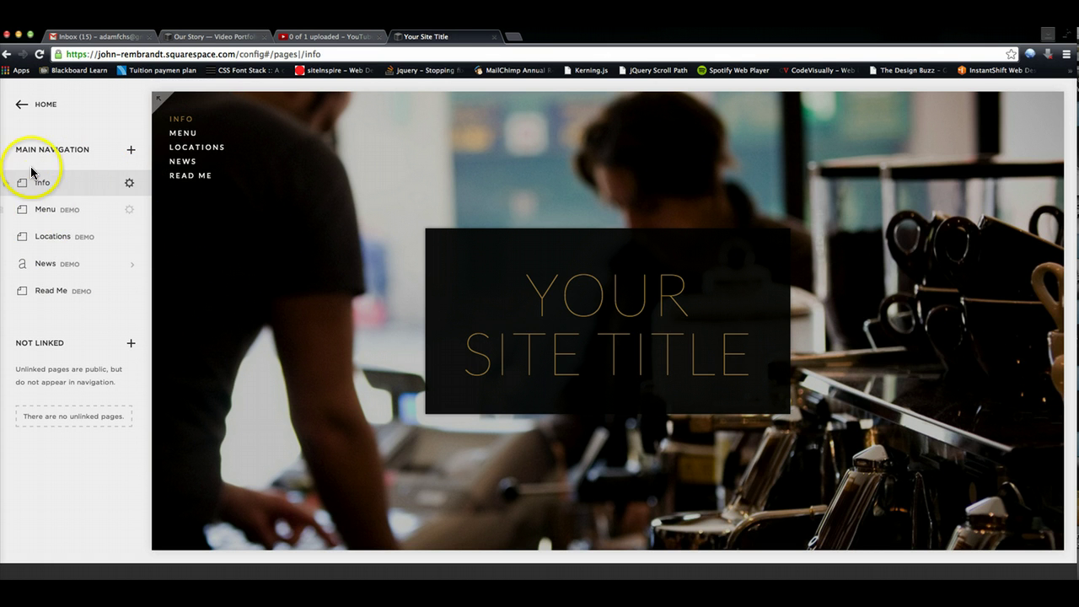
Return to the Video Portfolio site and open the configuration of the Our Story page within the index.
click(205, 34)
mouse_move(120, 210)
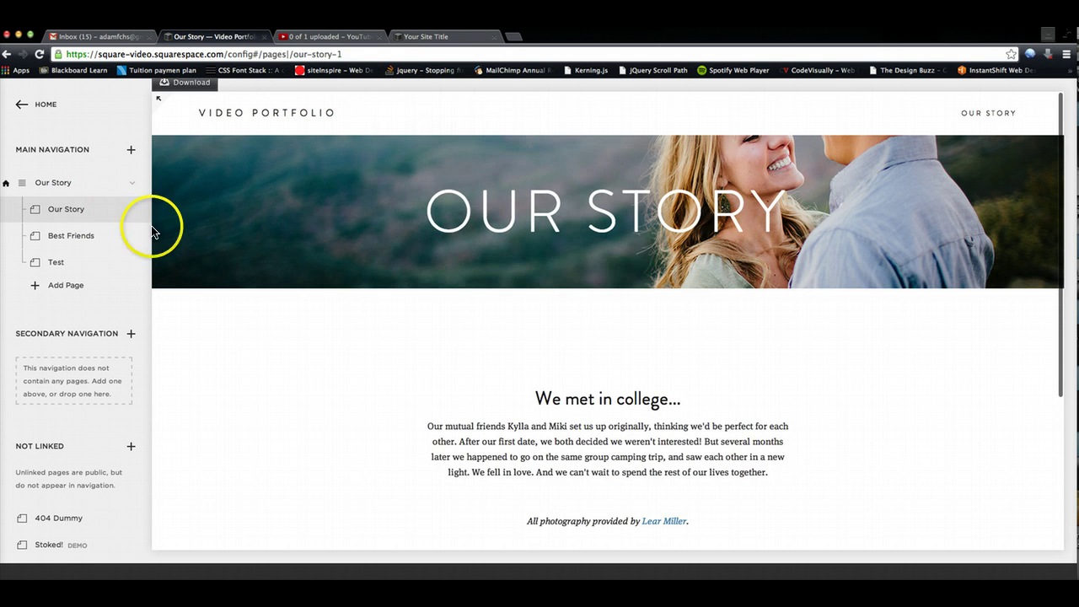
scroll(114, 217, down, 1)
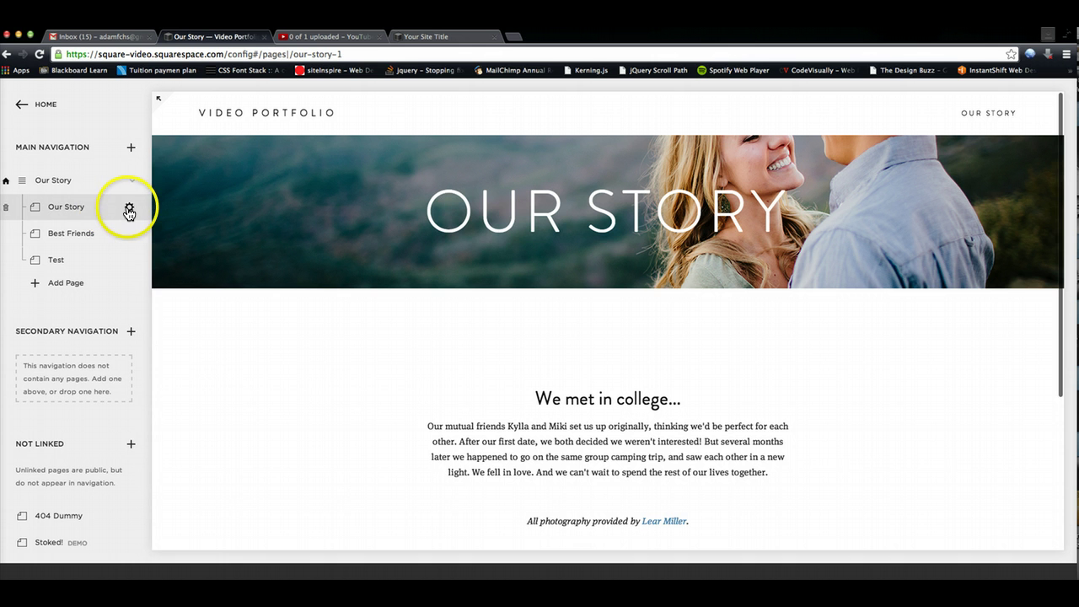
click(82, 239)
click(75, 213)
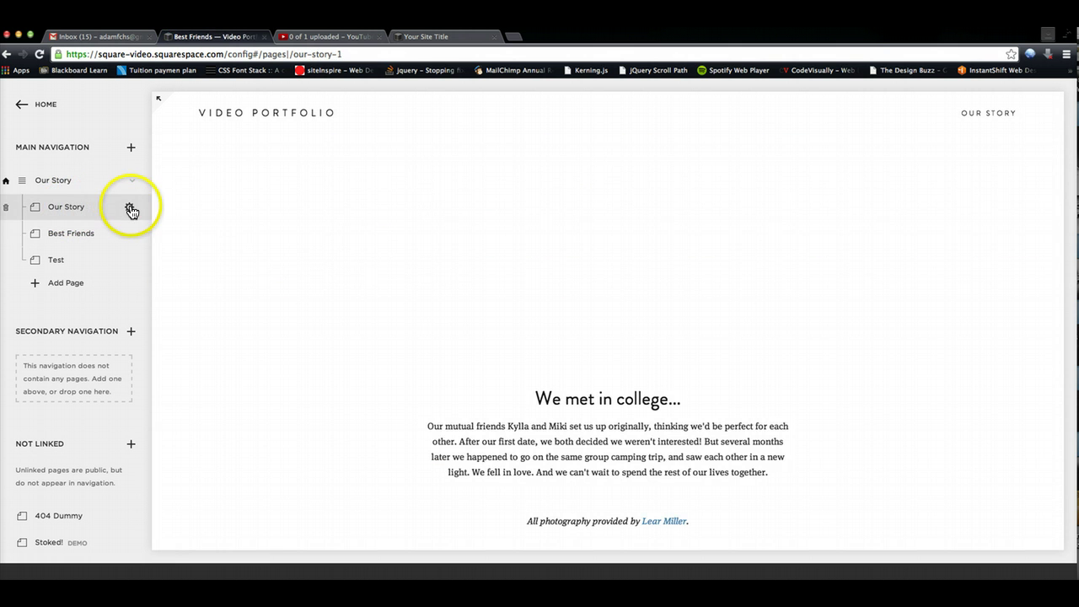
click(129, 209)
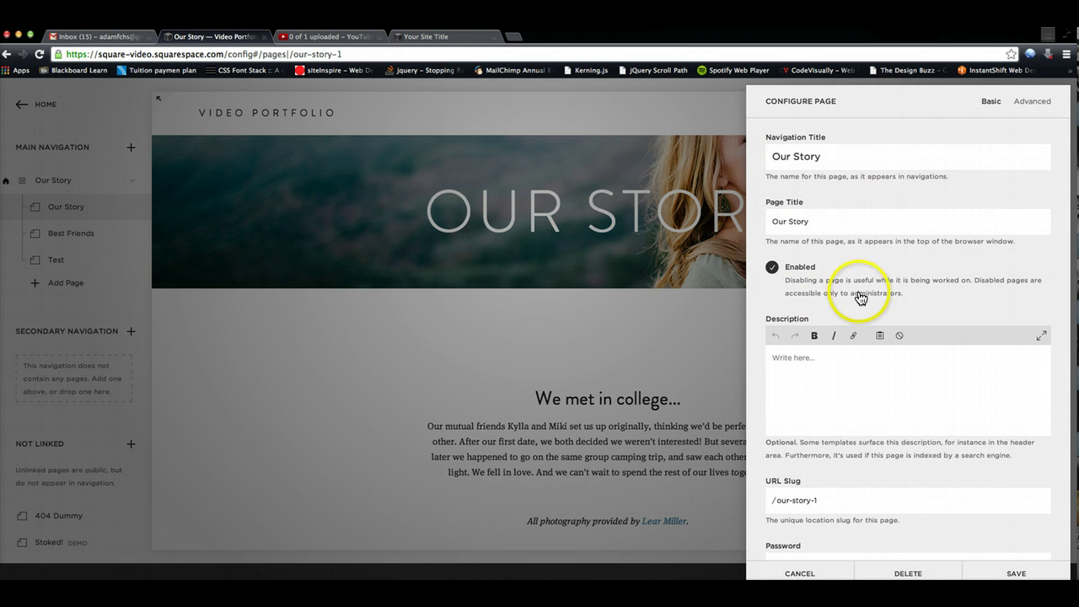
Fill the Our Story page's description with two paragraphs of random placeholder text, leaving the page password blank.
click(845, 372)
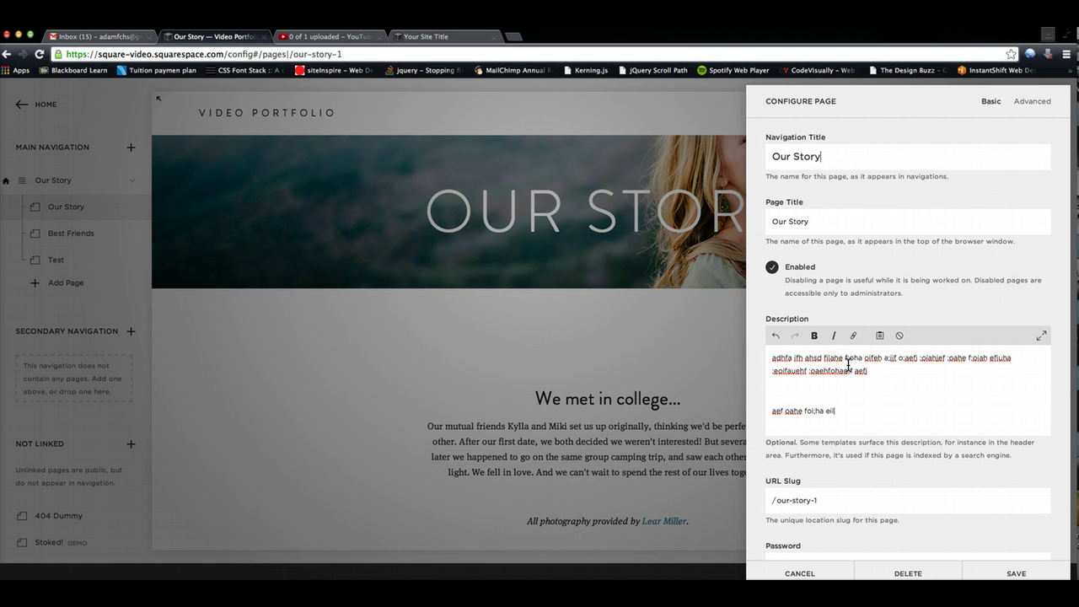
scroll(986, 405, down, 3)
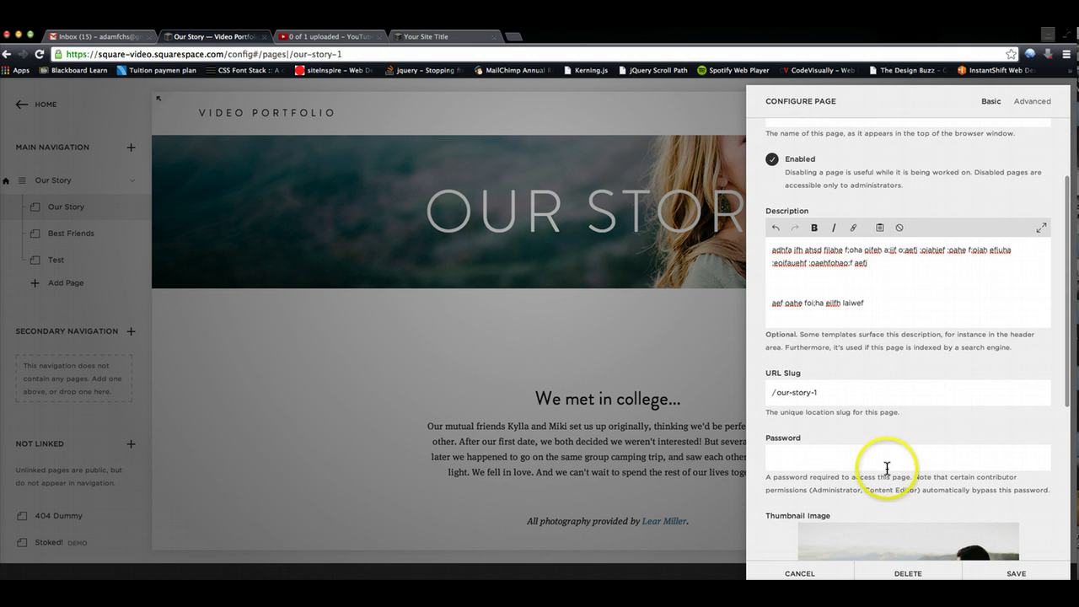
click(859, 462)
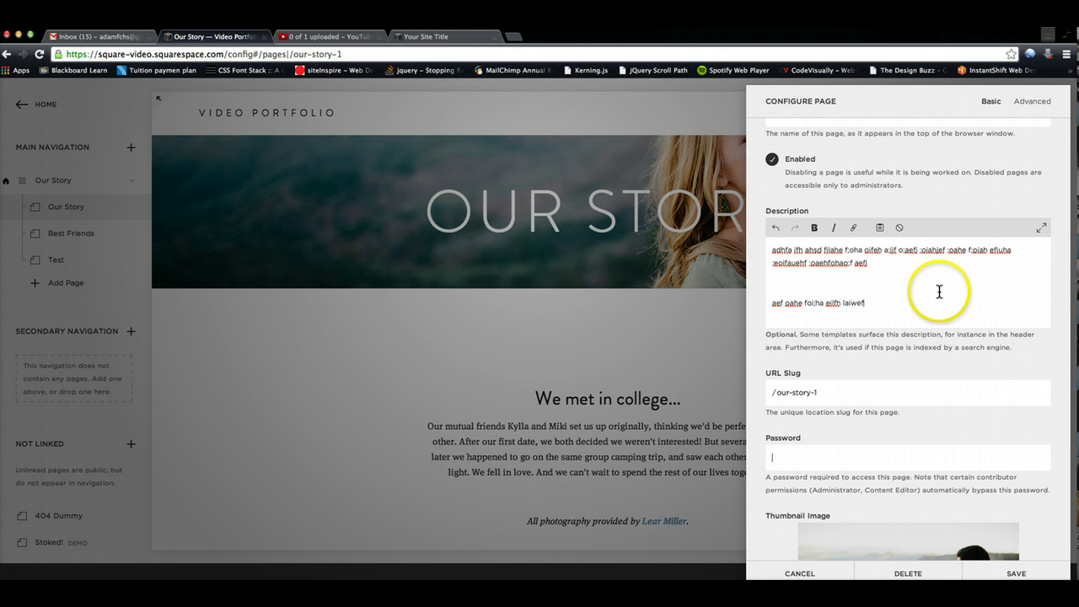
View the thumbnail in the photo editor, close it, move the image's focal point into the sky area, and save the page settings.
scroll(941, 287, down, 7)
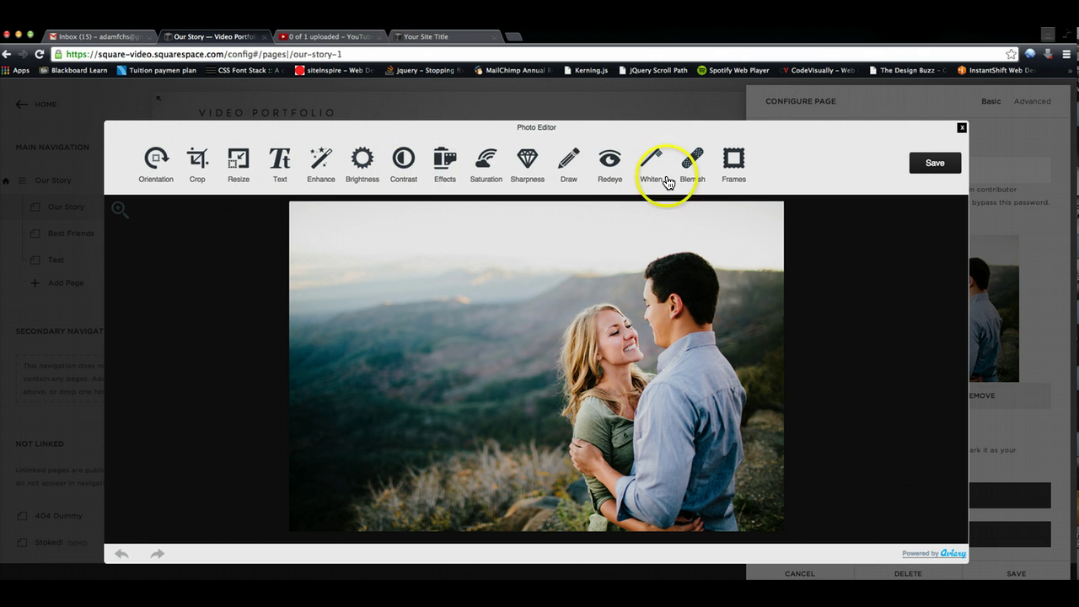
click(960, 128)
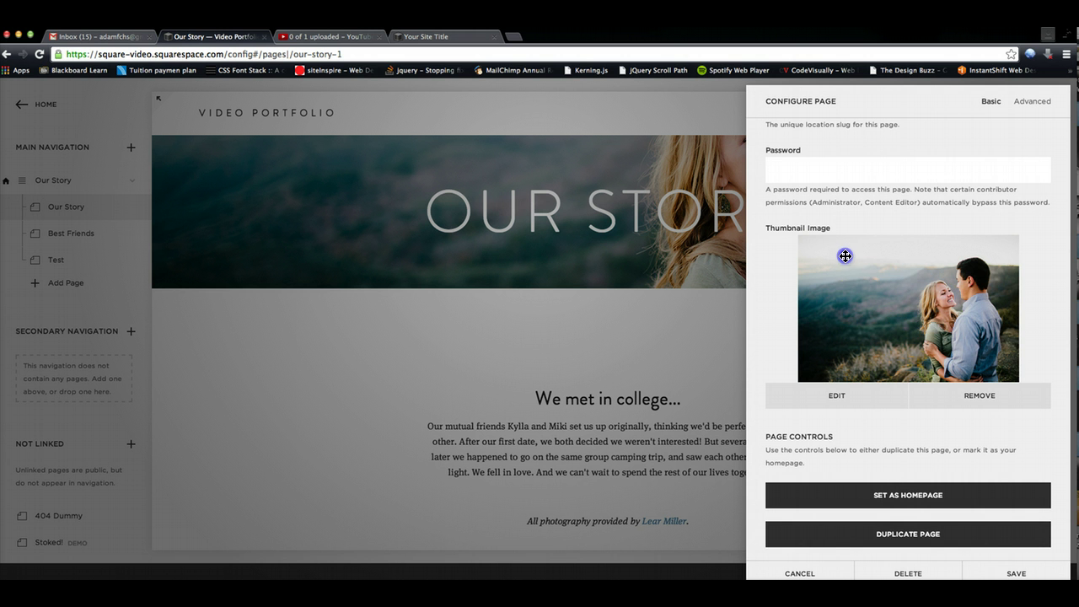
click(1017, 573)
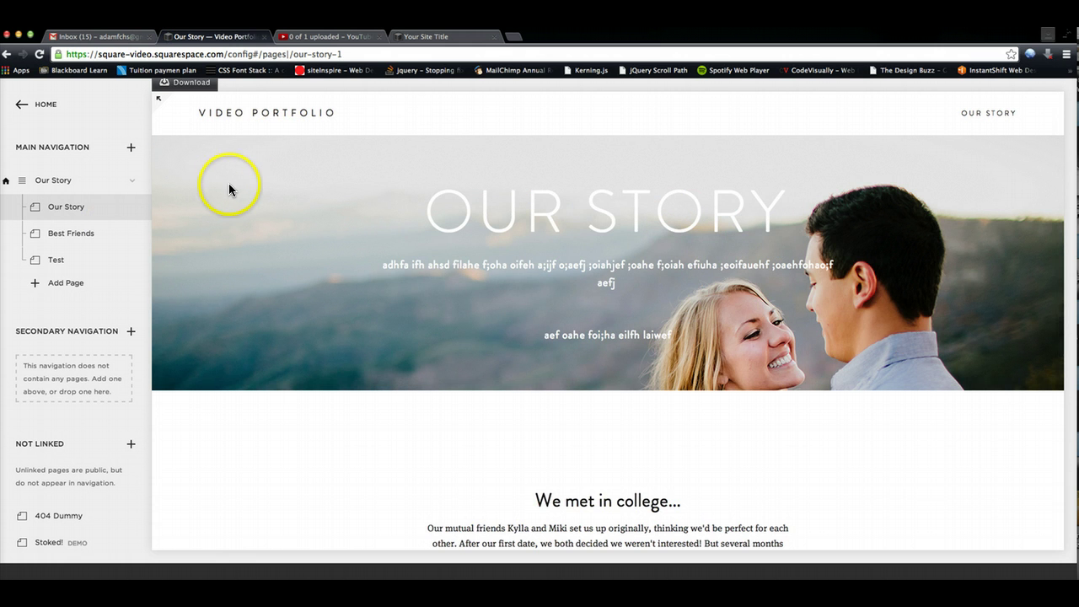
Reopen the Our Story page's configuration and remove its thumbnail image.
mouse_move(137, 204)
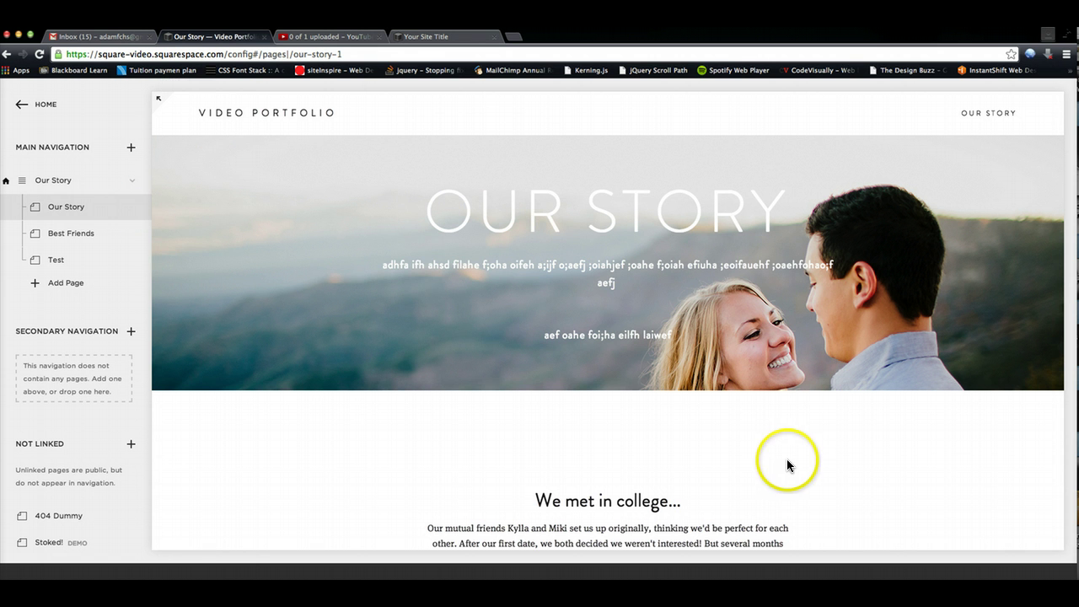
click(129, 207)
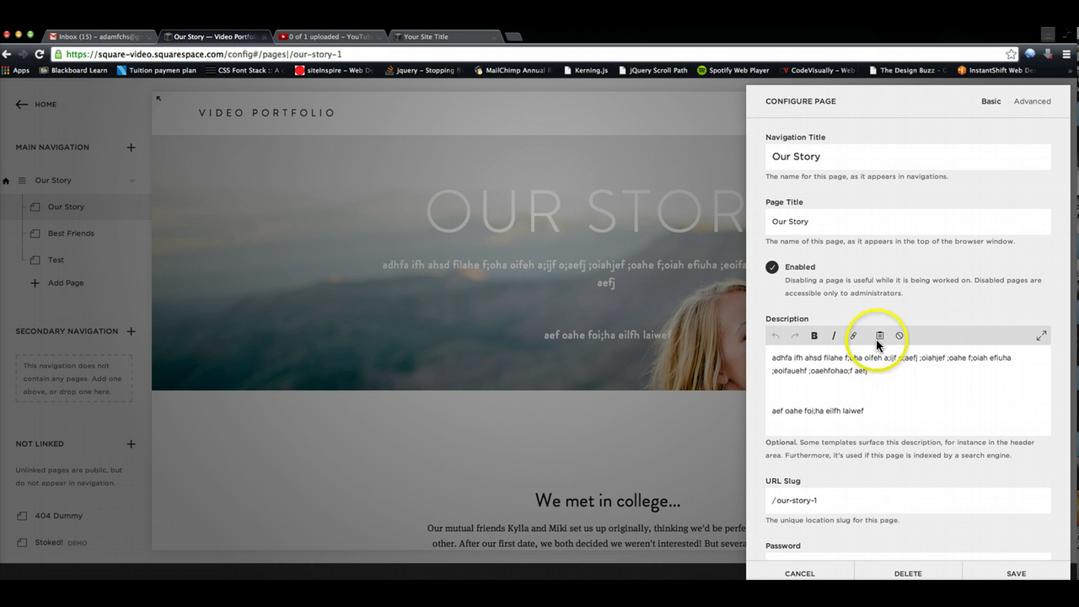
scroll(885, 375, down, 5)
scroll(902, 455, down, 3)
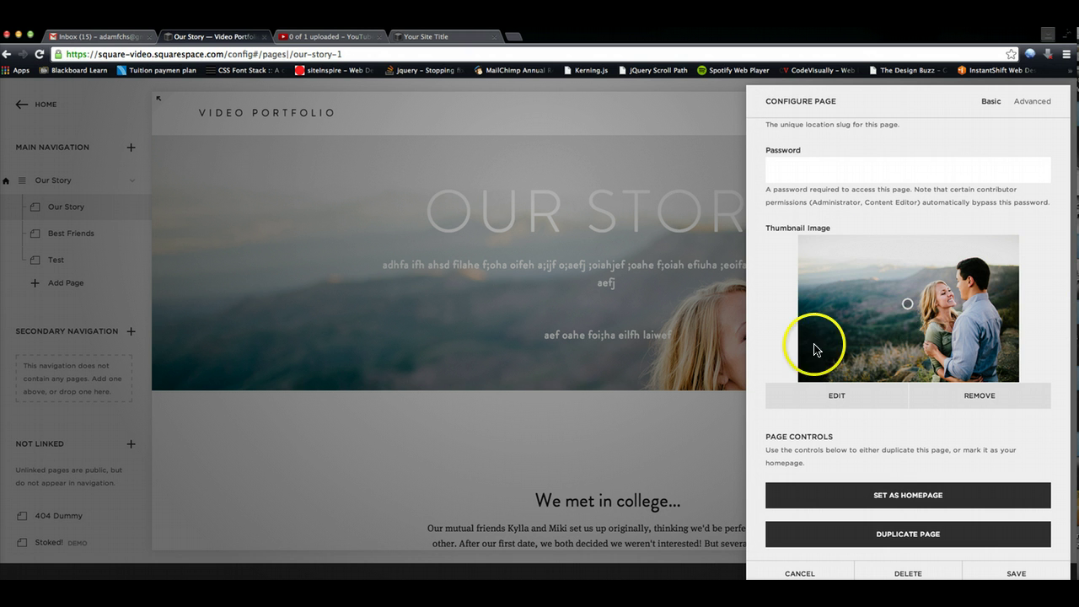
click(977, 395)
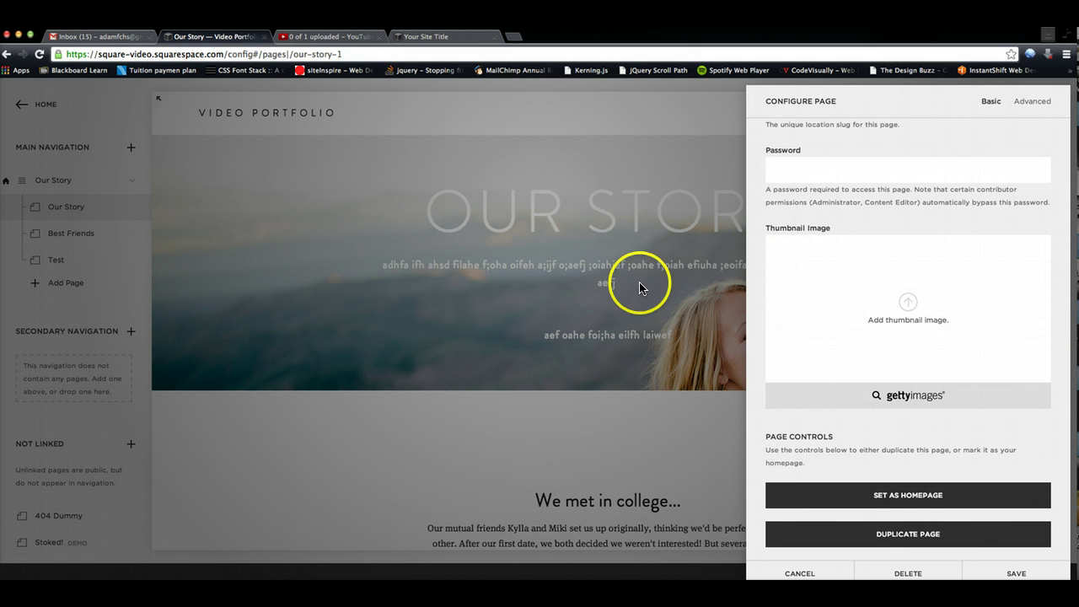
Upload tokyo.jpg from the Desktop as the Our Story page's new thumbnail image.
scroll(921, 278, up, 6)
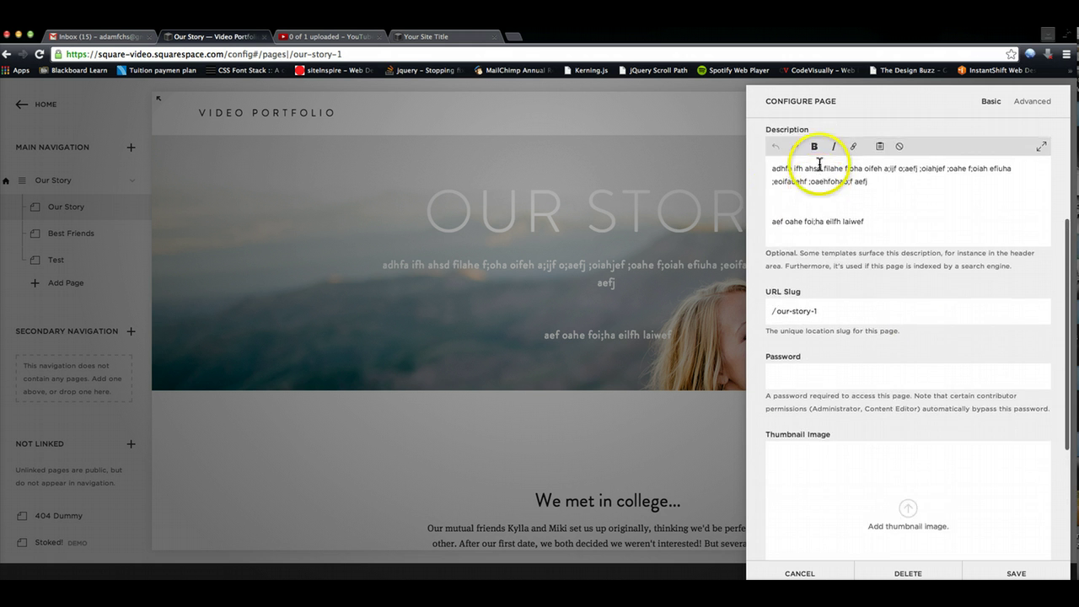
scroll(843, 211, up, 2)
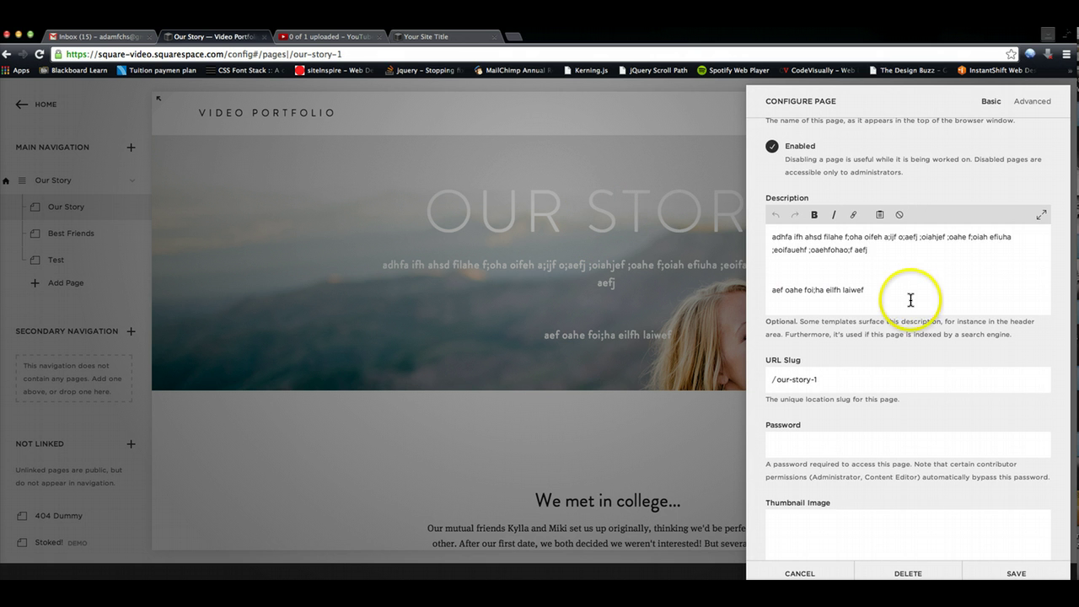
scroll(885, 320, up, 1)
scroll(800, 242, up, 1)
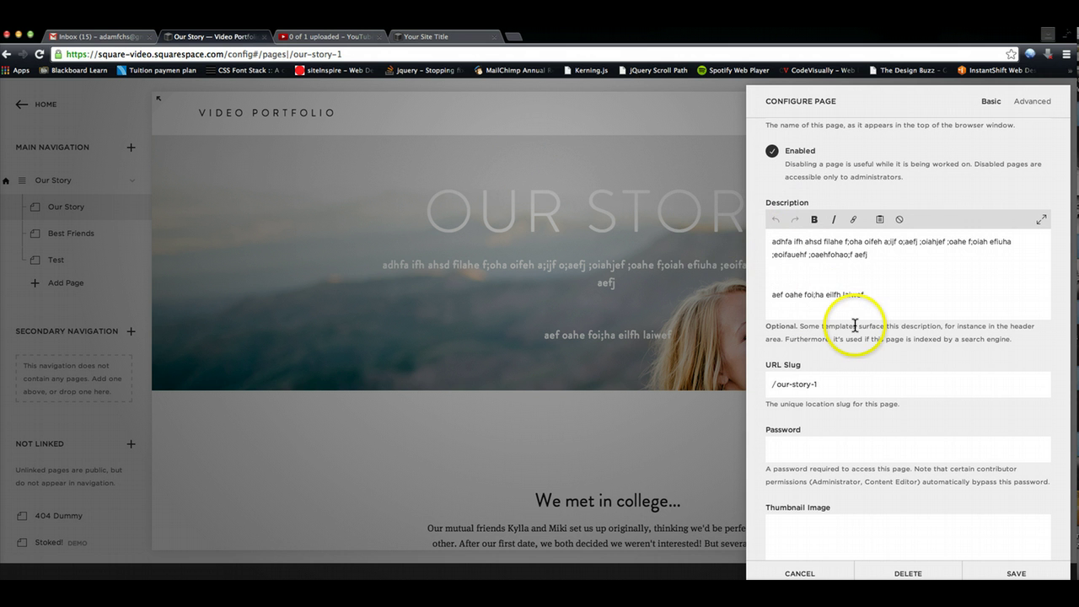
scroll(858, 388, down, 2)
scroll(868, 396, down, 5)
click(913, 429)
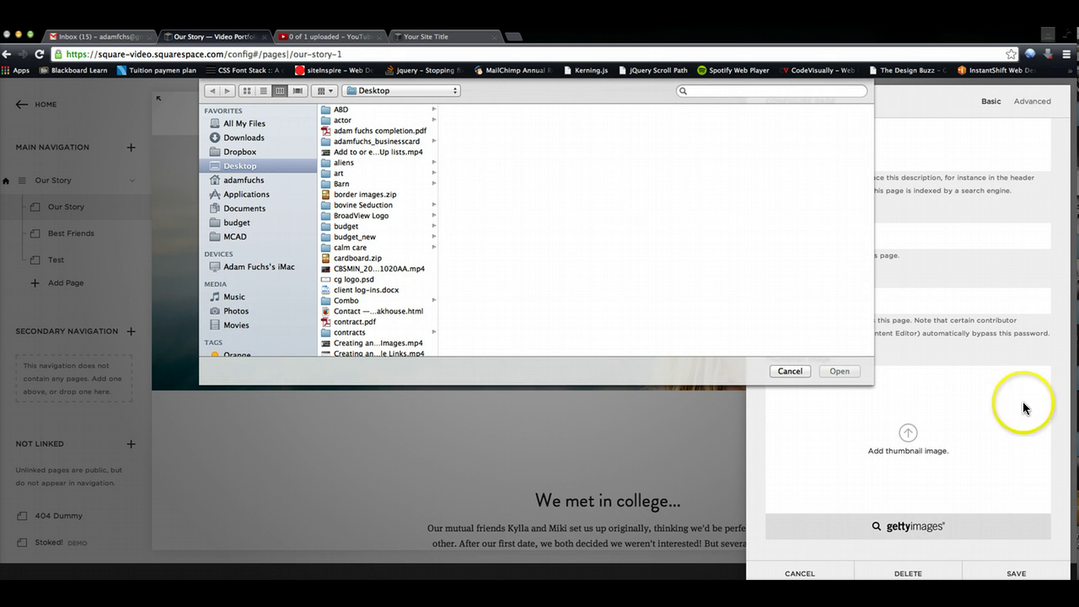
scroll(378, 237, down, 15)
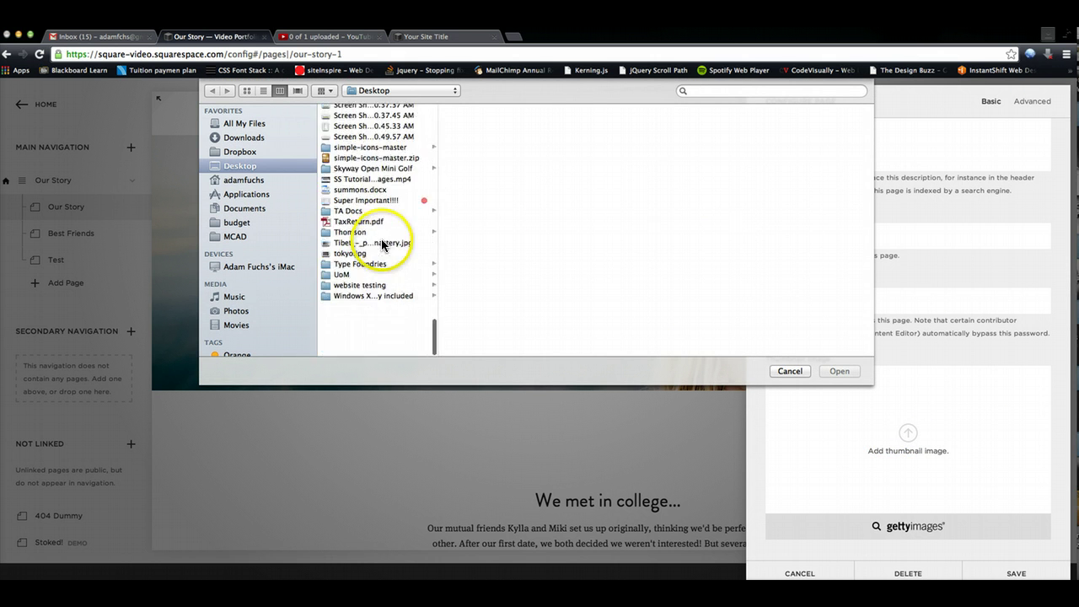
click(371, 309)
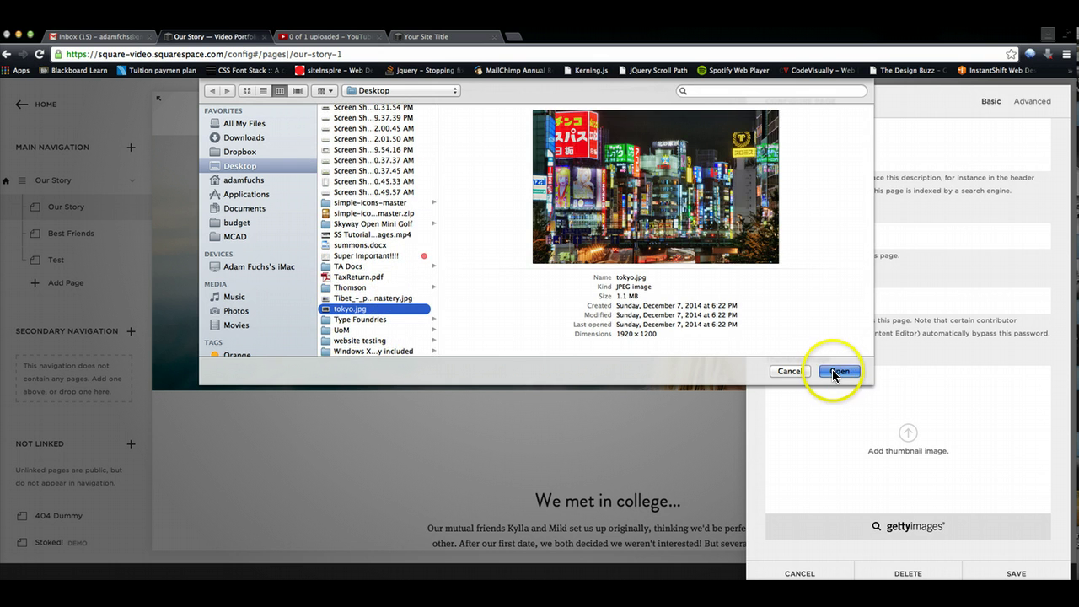
key(Return)
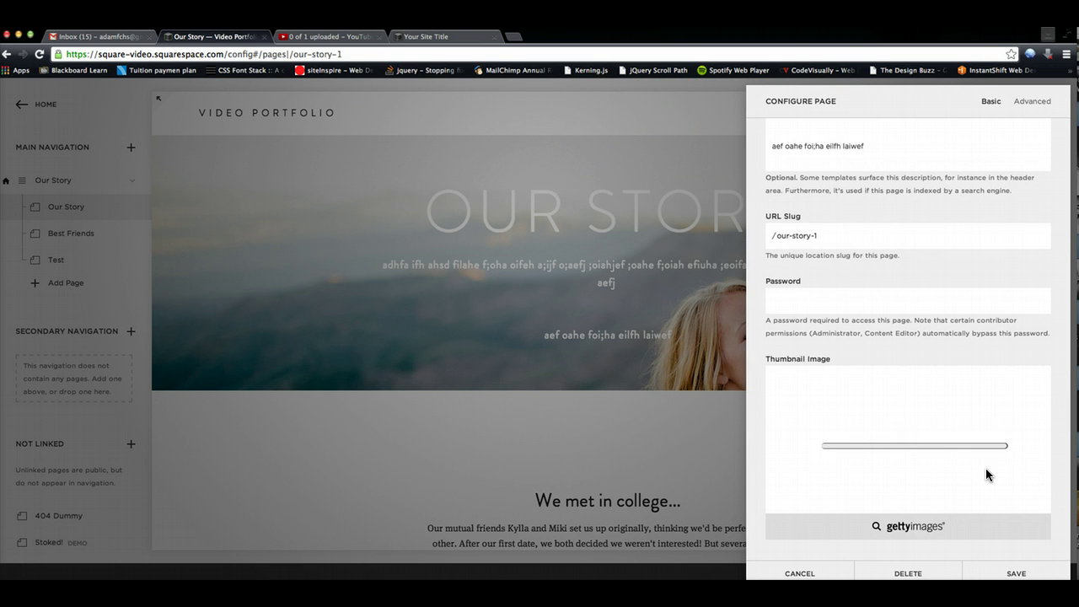
Cancel the running thumbnail upload and upload tokyo.jpg from the Desktop again as the Our Story page's thumbnail image.
click(908, 469)
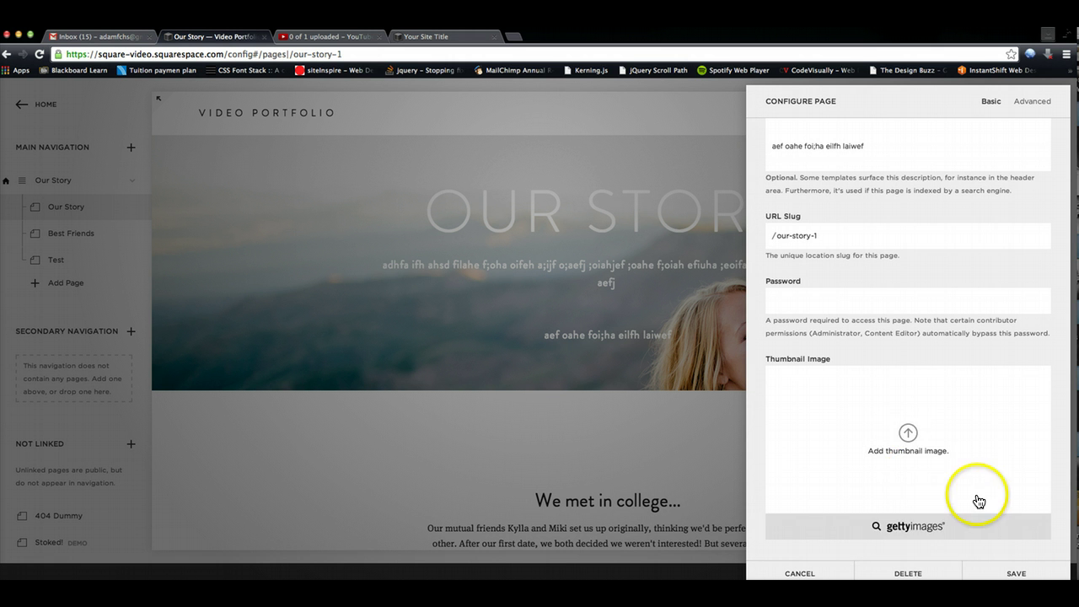
click(905, 432)
scroll(426, 278, down, 4)
scroll(404, 286, down, 15)
click(361, 309)
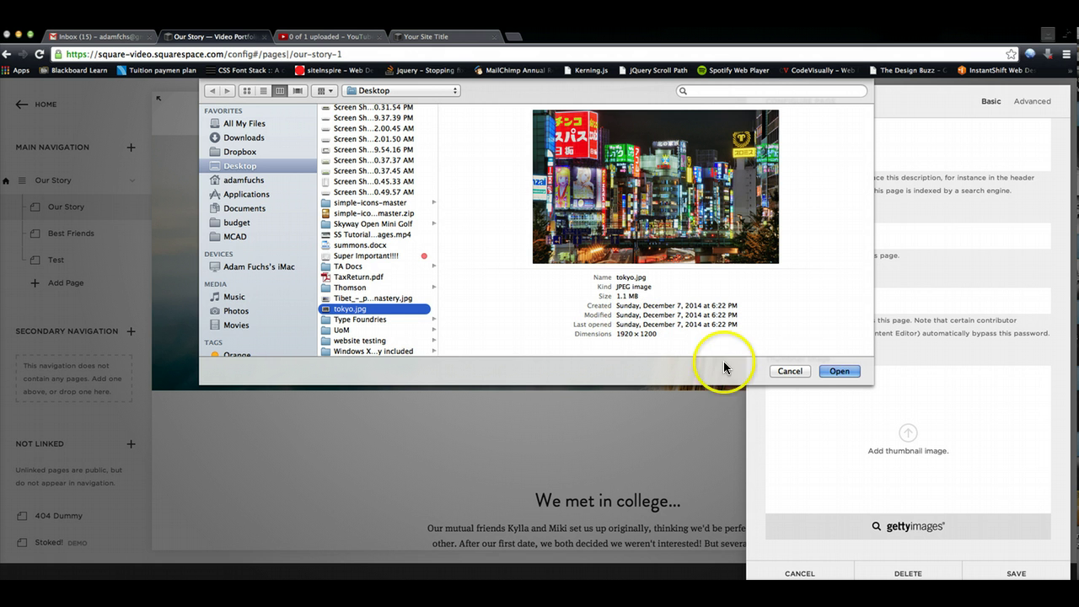
click(832, 371)
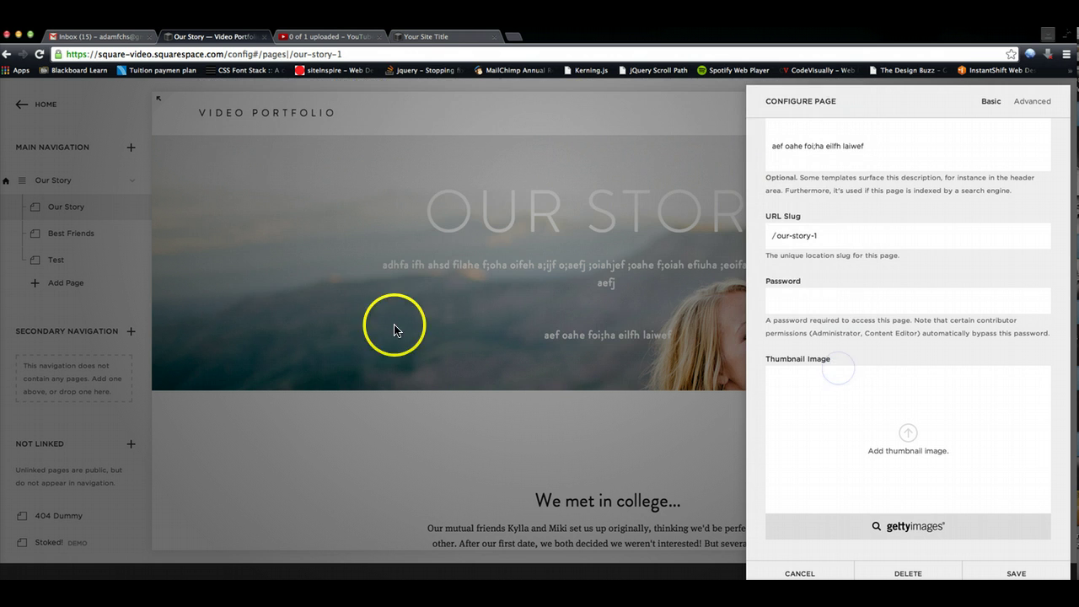
Review the new thumbnail and the page controls, and save the Our Story page's settings.
scroll(896, 332, down, 2)
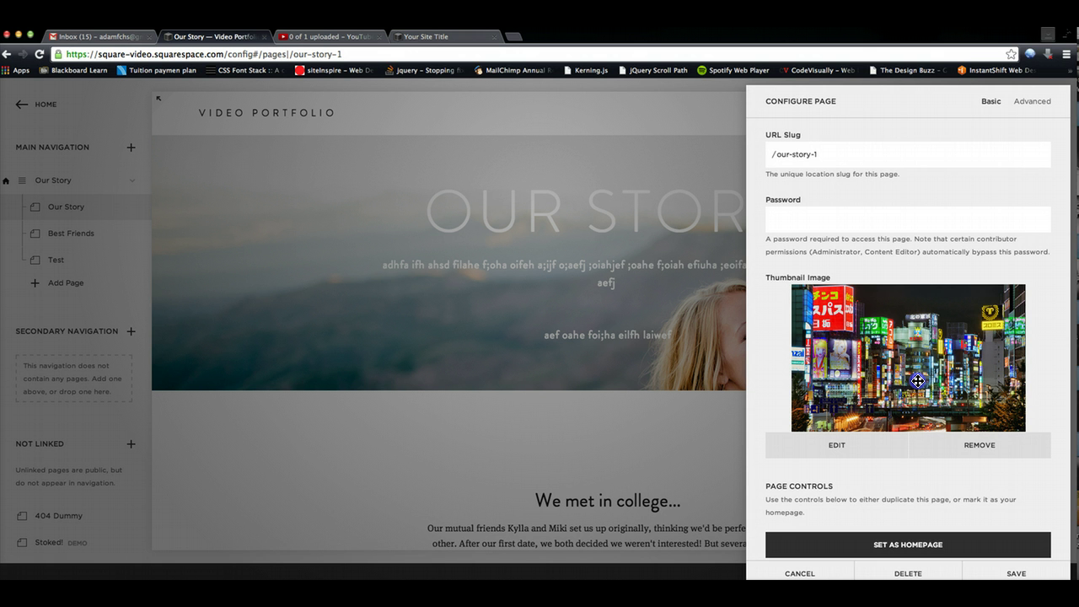
scroll(1010, 490, down, 1)
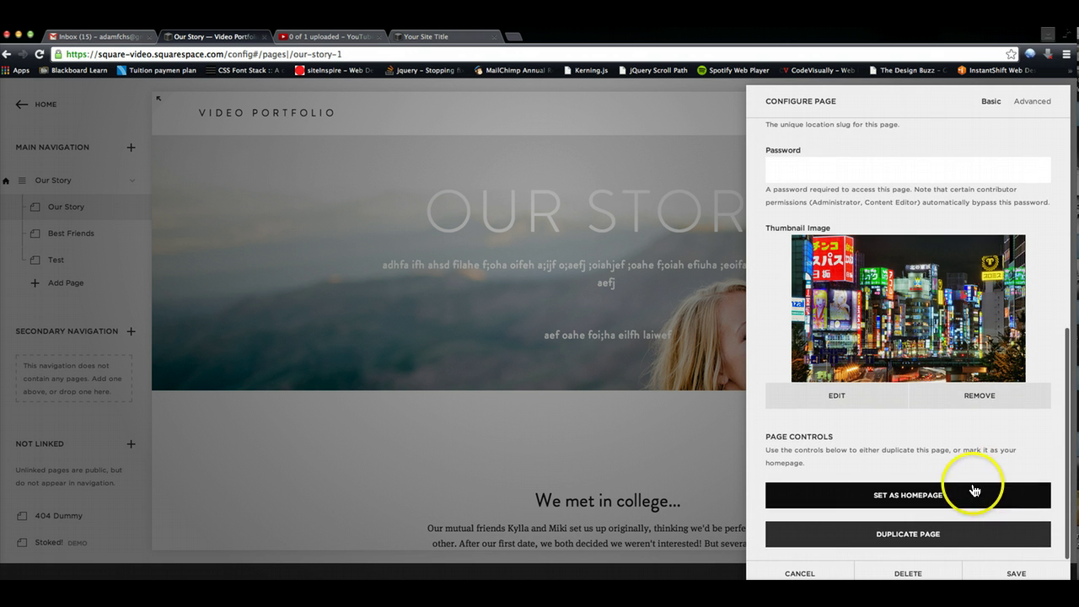
click(911, 496)
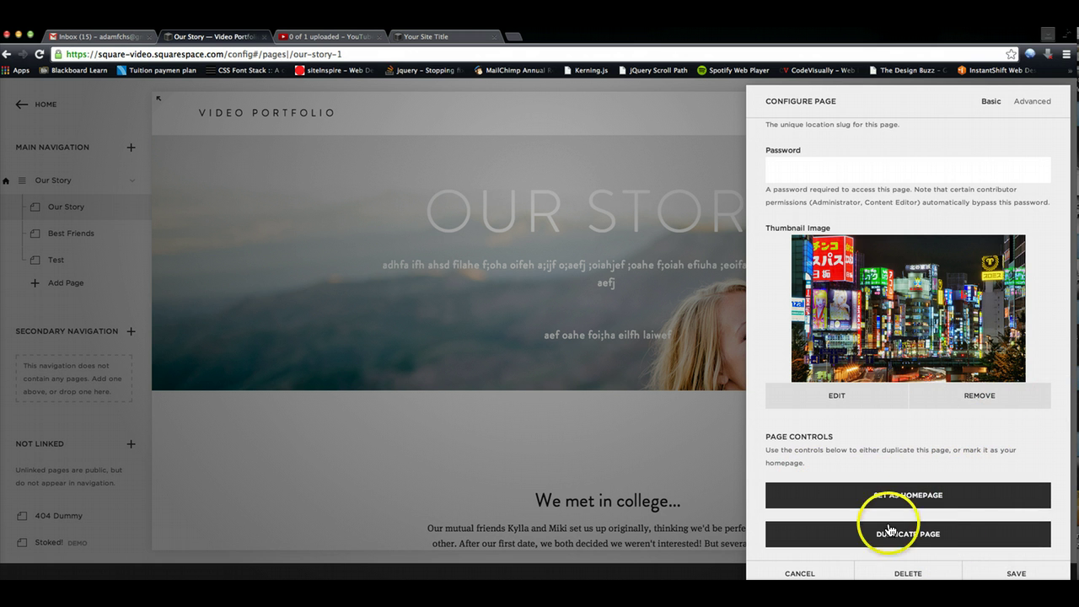
click(1012, 571)
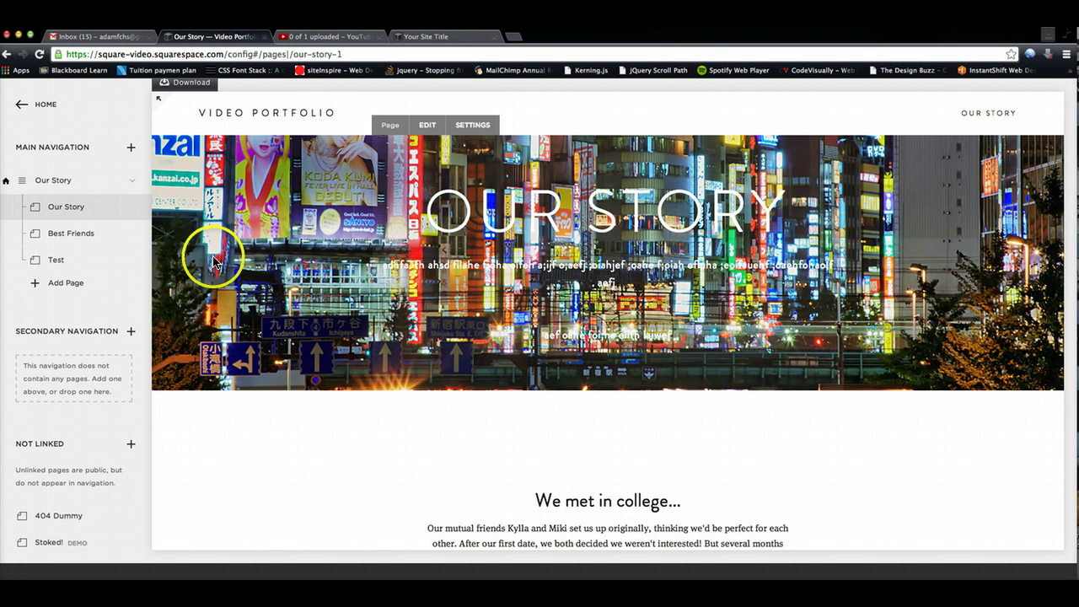
Open the Our Story index in the main navigation and look through its banner and stacked sections.
click(55, 182)
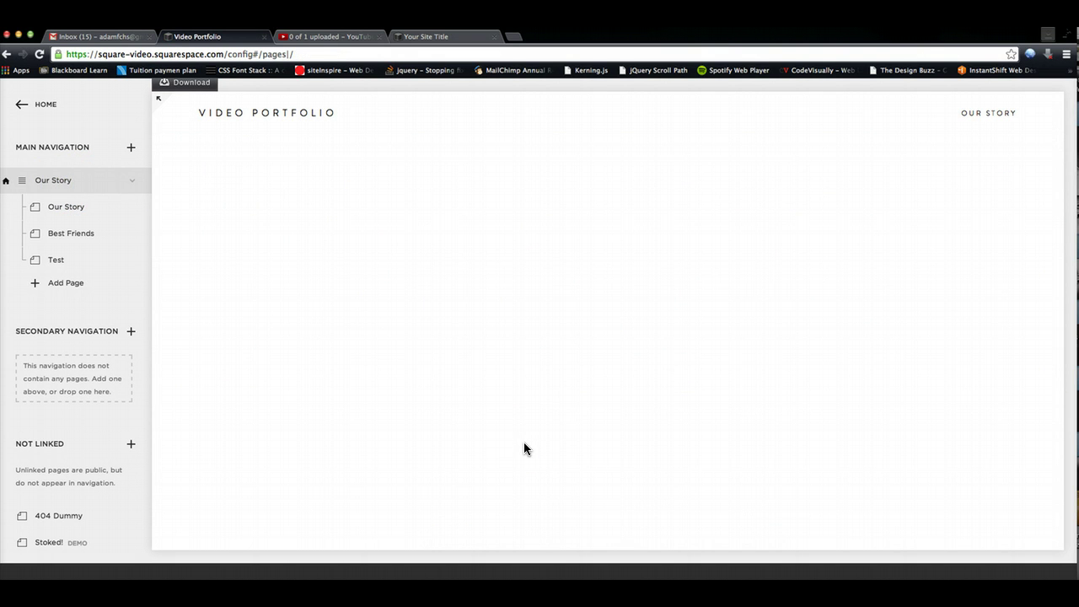
click(58, 183)
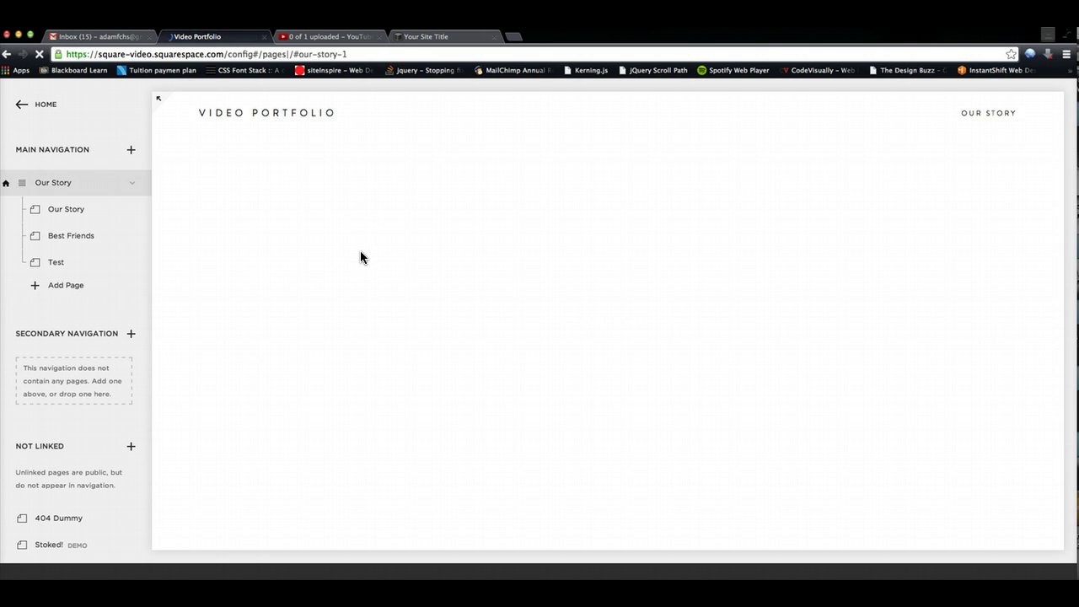
click(354, 254)
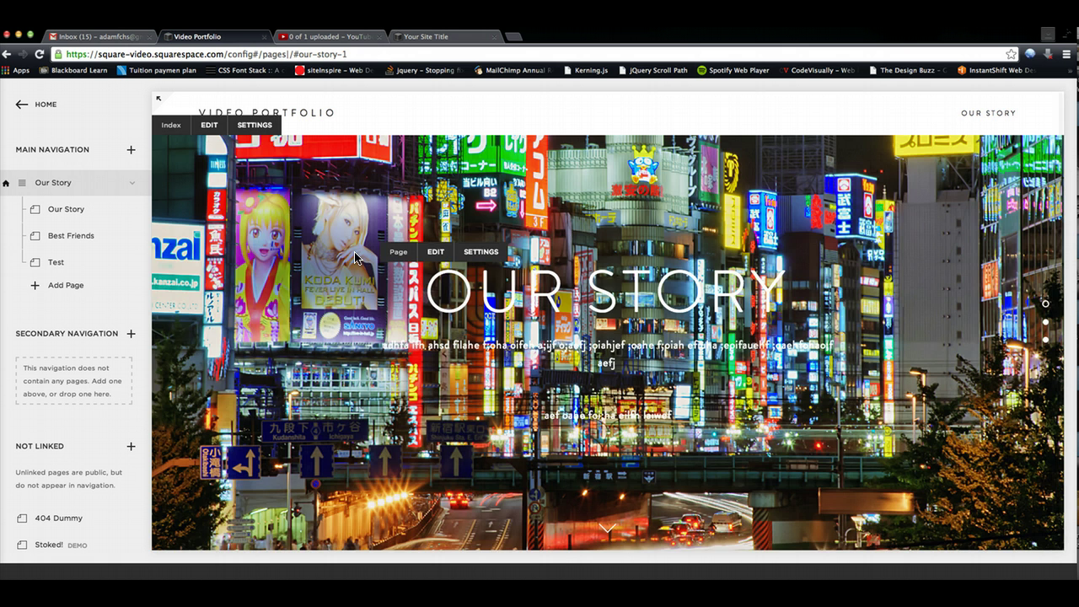
scroll(692, 436, down, 2)
scroll(692, 436, down, 3)
scroll(694, 431, up, 5)
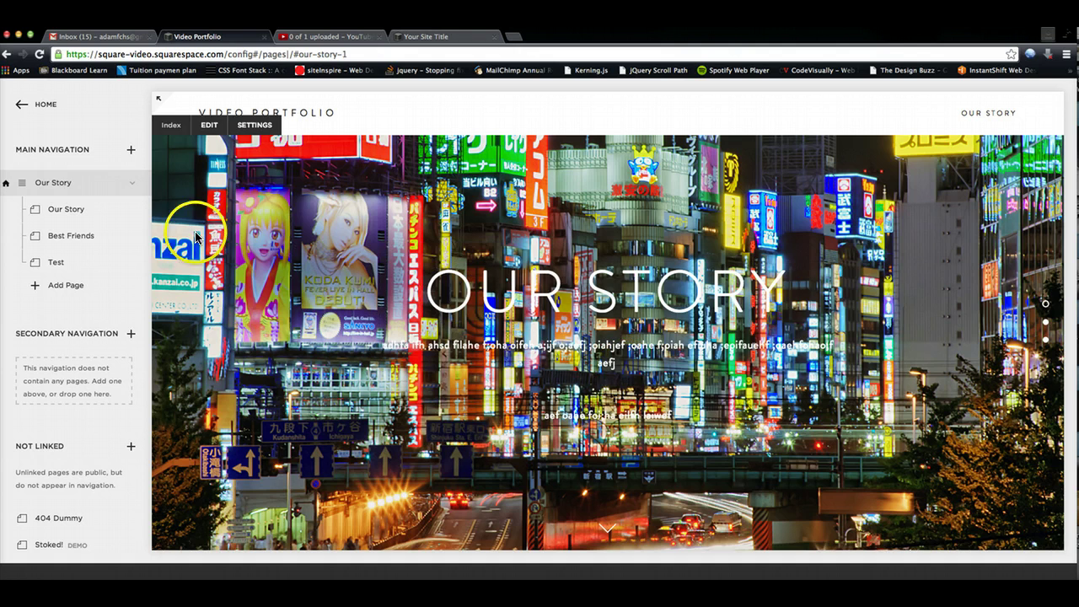
Open the Our Story page inside the index and look over its banner and the content below it.
click(65, 210)
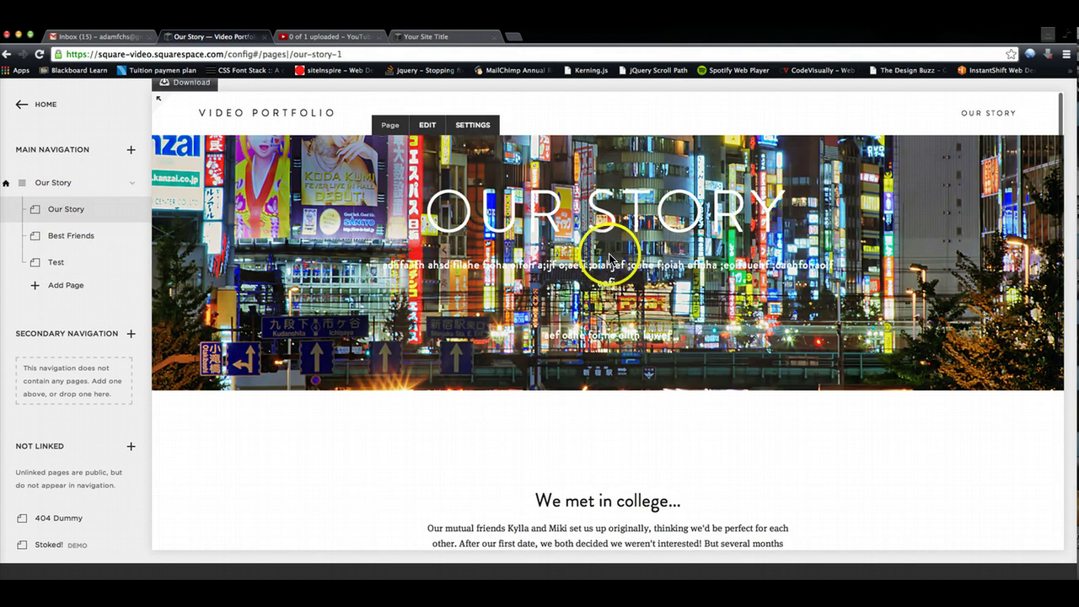
scroll(601, 252, down, 5)
scroll(601, 258, up, 5)
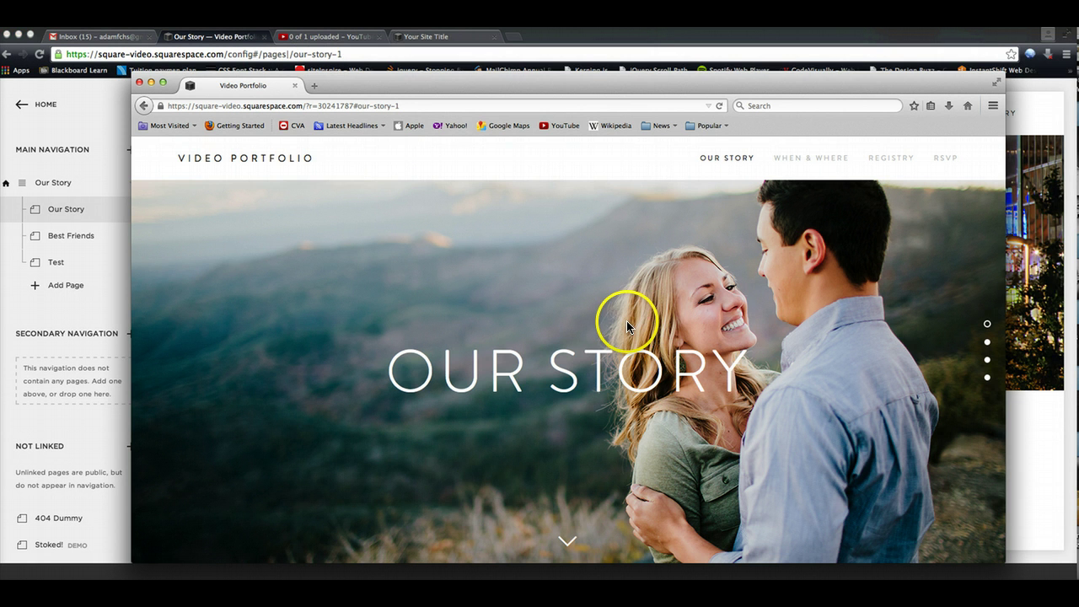
Reload the live site in the Firefox window and get in through Visitor Access by entering the displayed verification word.
key(super+r)
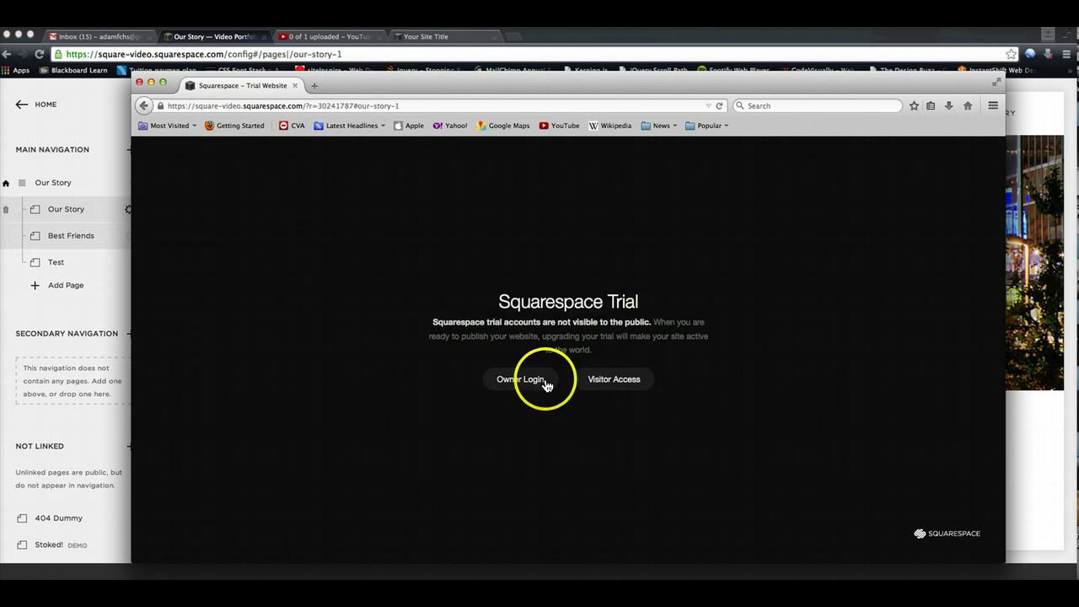
click(609, 379)
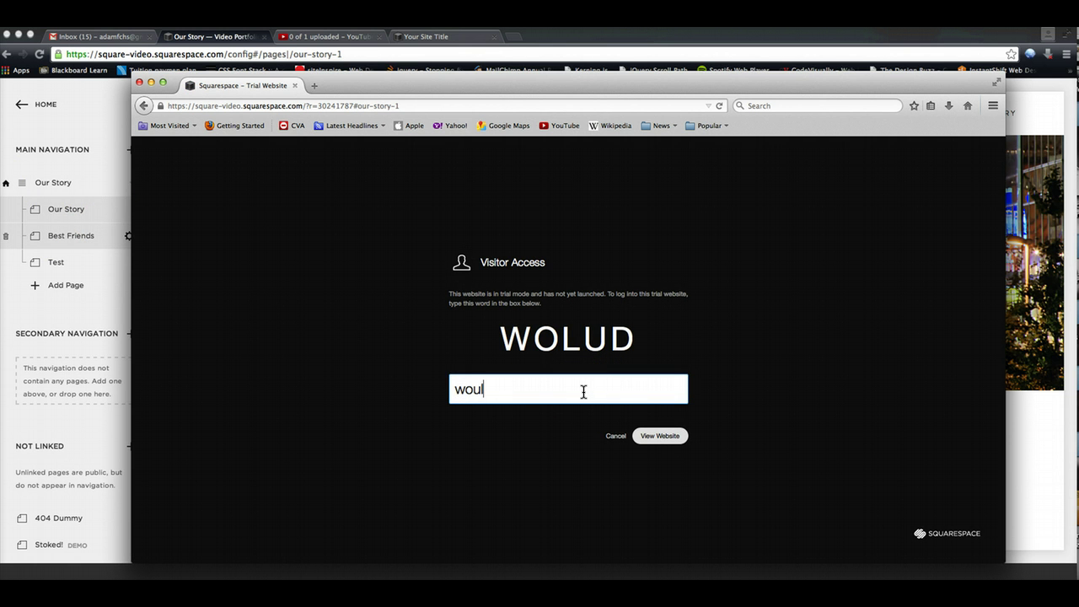
click(657, 435)
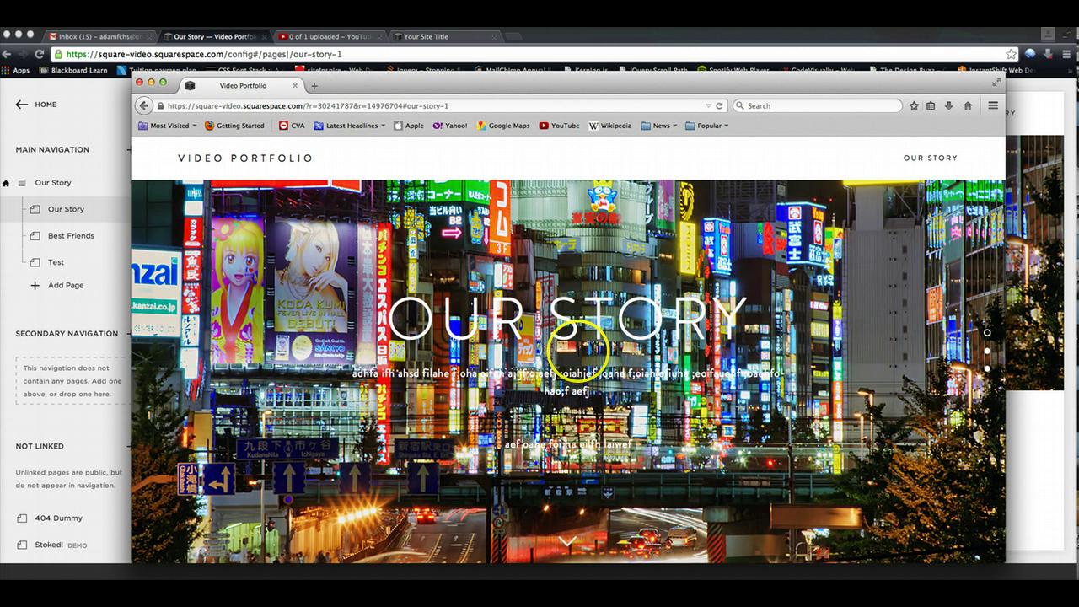
Switch back to the site editor in Chrome, view the Our Story page in full-window preview, and return to editing.
click(101, 181)
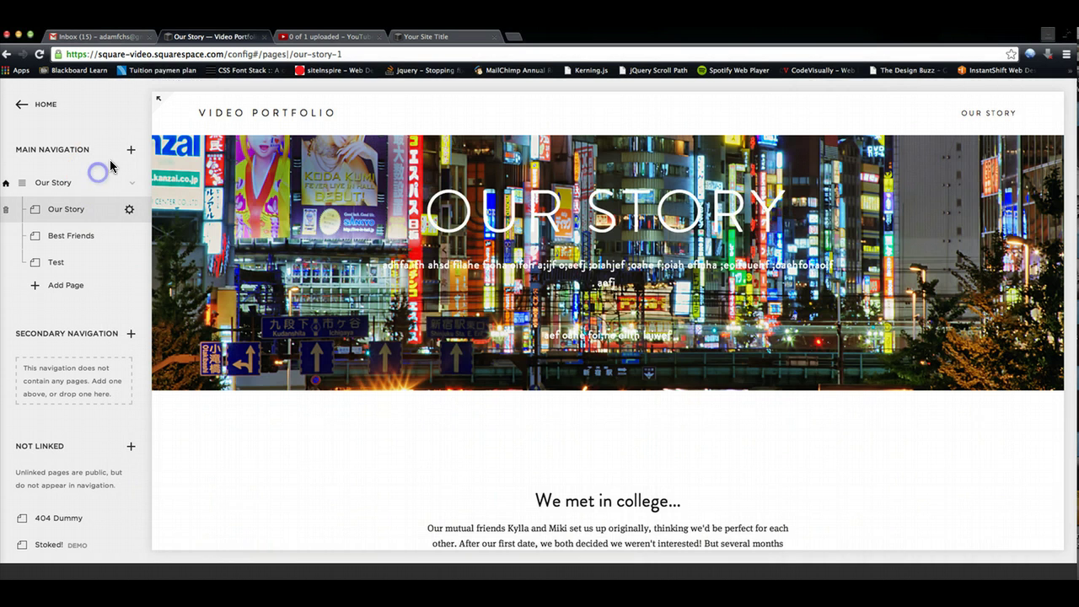
click(163, 103)
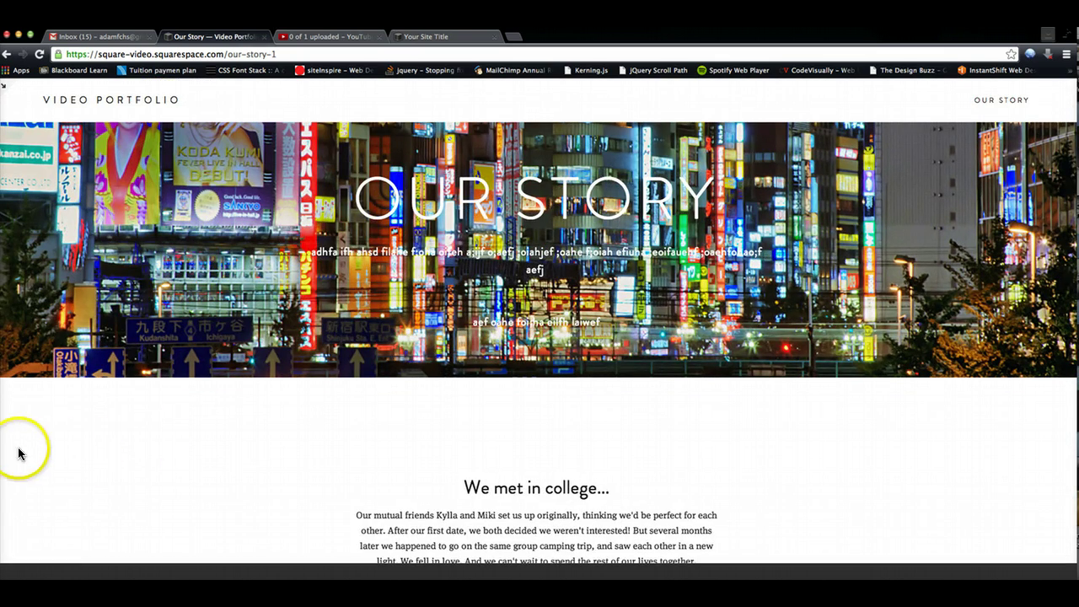
scroll(89, 448, down, 3)
scroll(48, 437, up, 3)
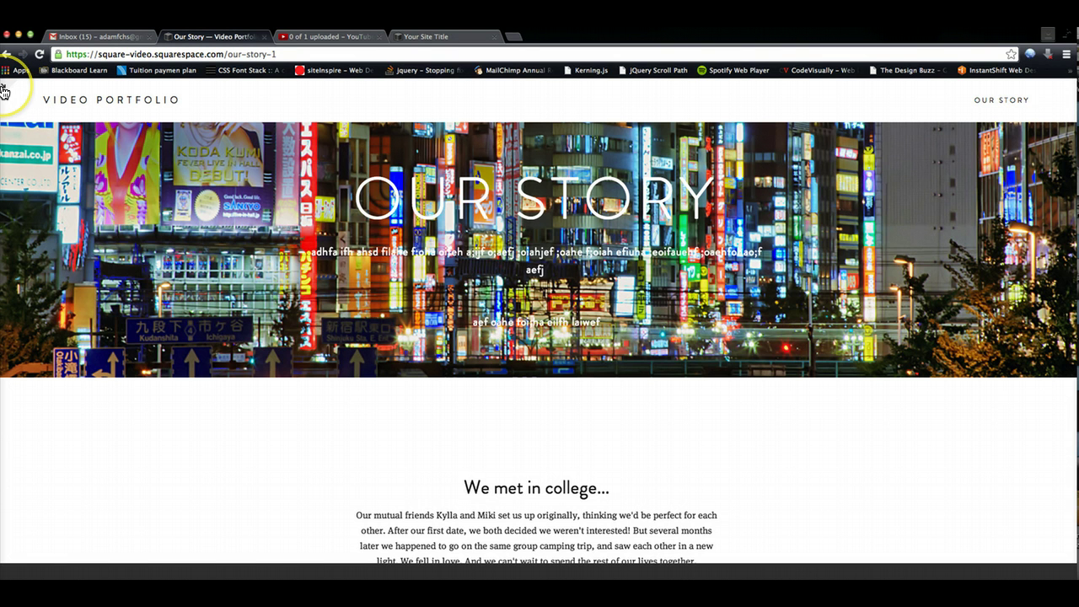
click(3, 91)
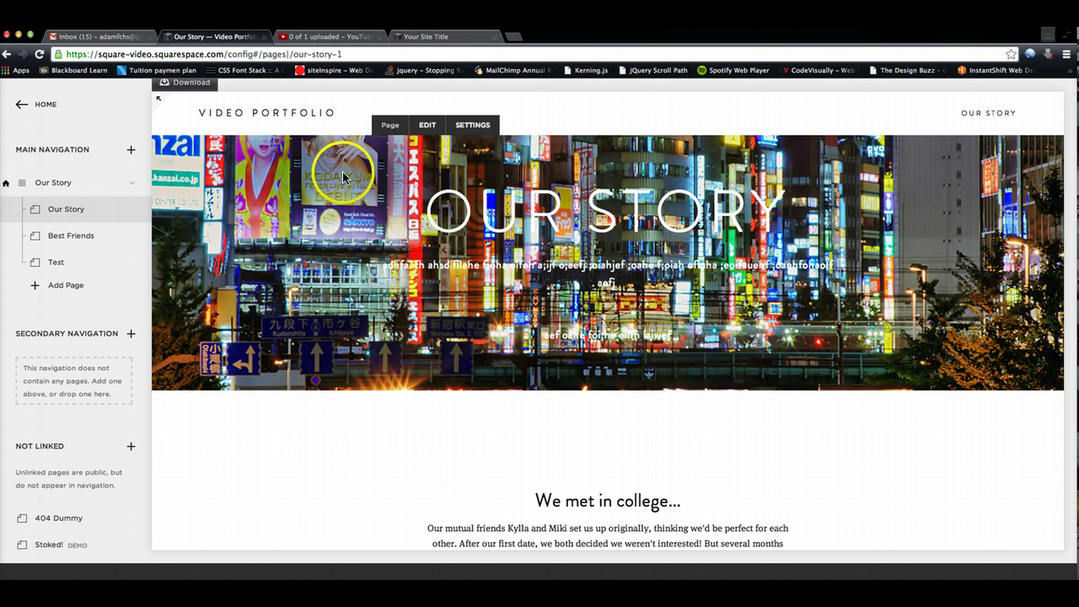
View the Info page of the Your Site Title site, and return to the Our Story page to compare its banner.
click(429, 37)
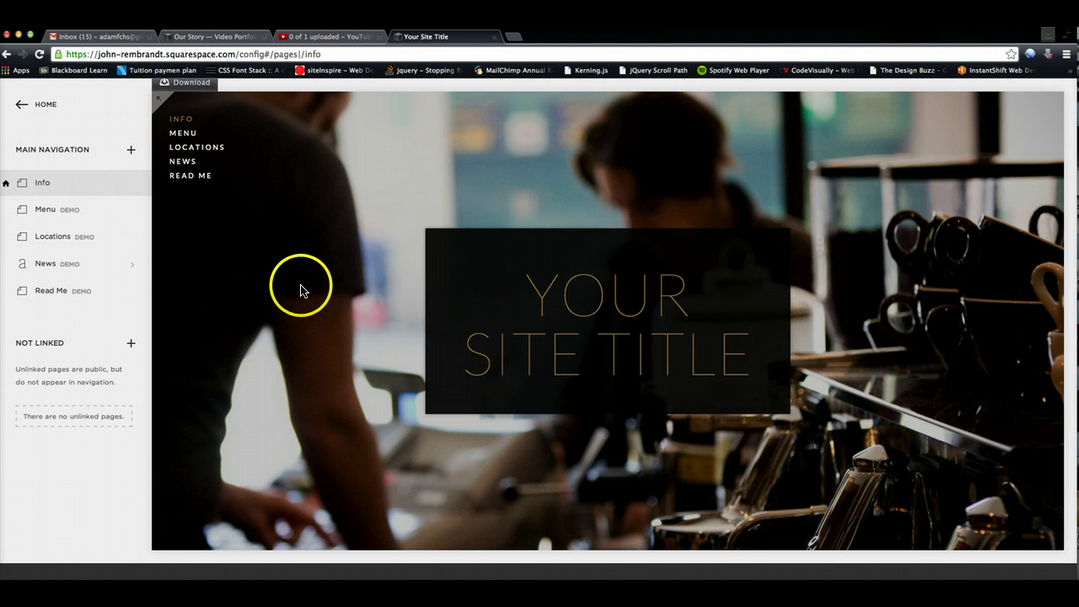
click(213, 36)
scroll(288, 278, down, 3)
scroll(288, 278, up, 3)
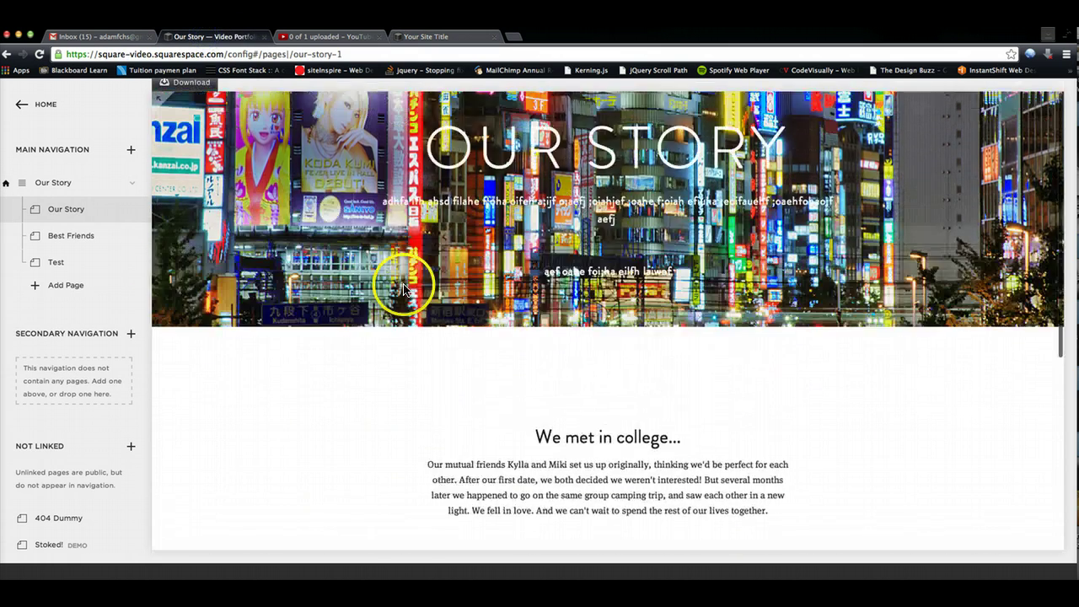
Switch to the Your Site Title site and upload tokyo.jpg from the Desktop as the Info page's thumbnail image.
click(447, 37)
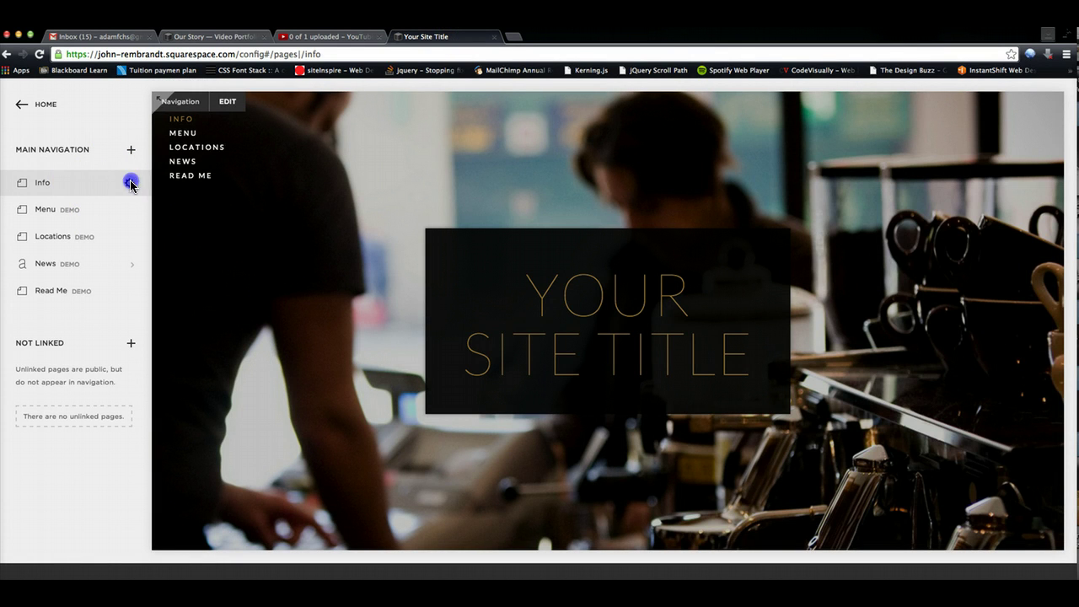
click(130, 182)
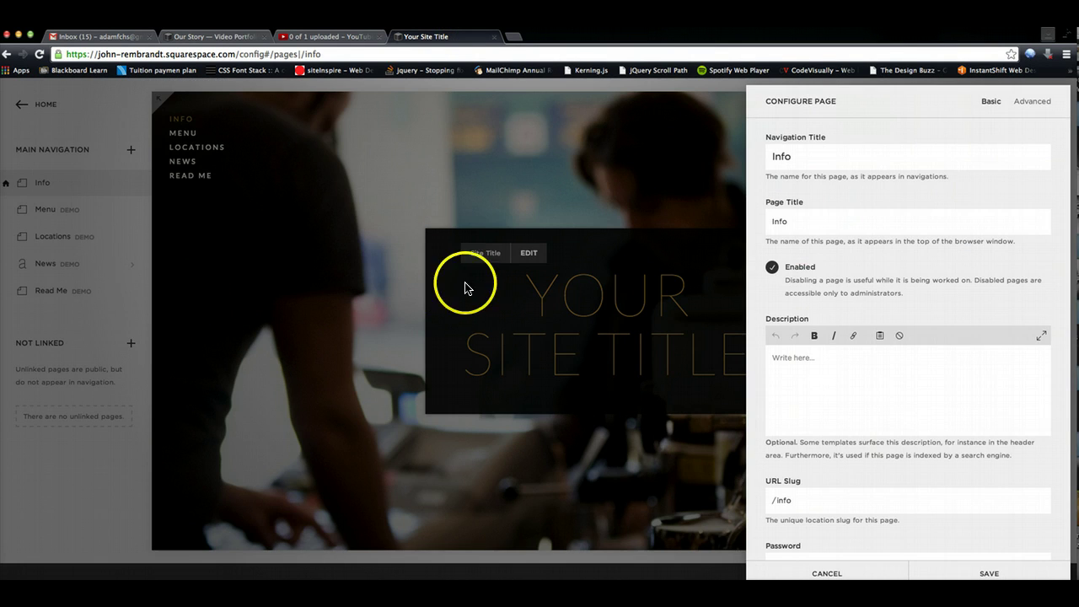
scroll(975, 296, down, 5)
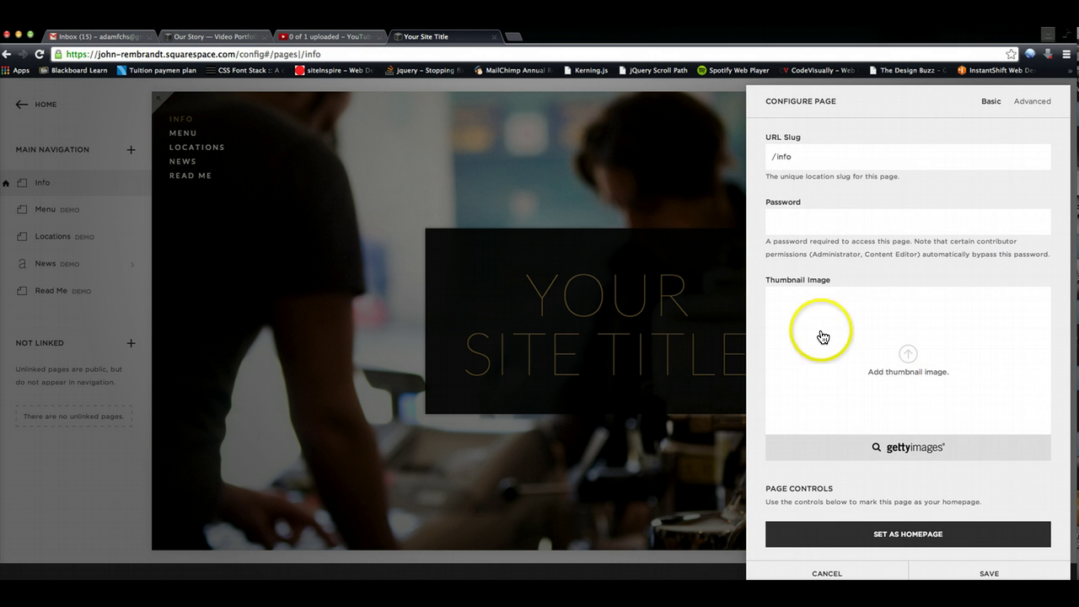
click(973, 380)
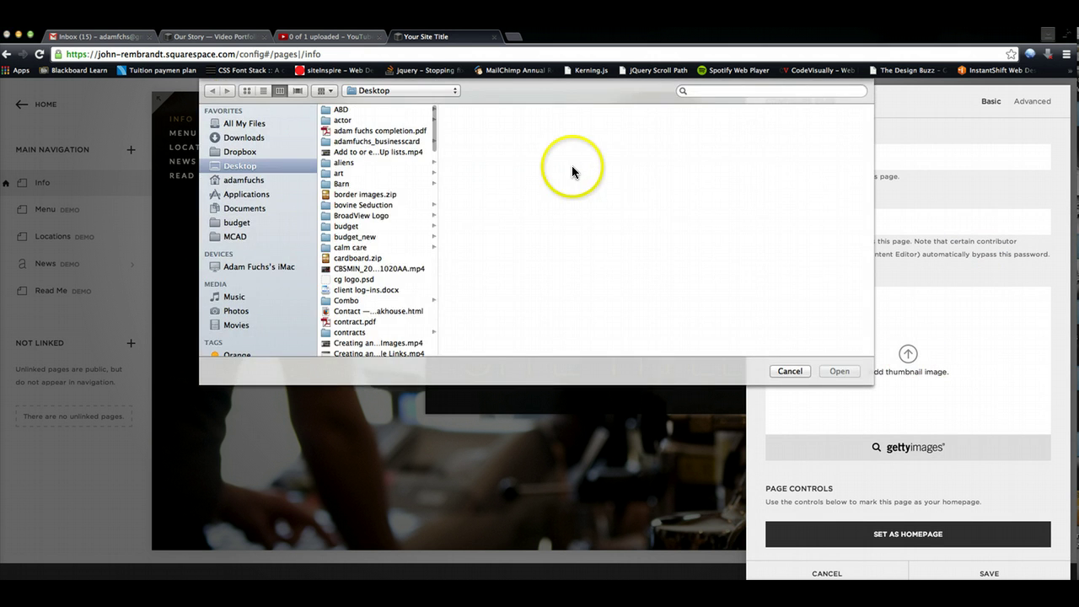
scroll(345, 210, down, 5)
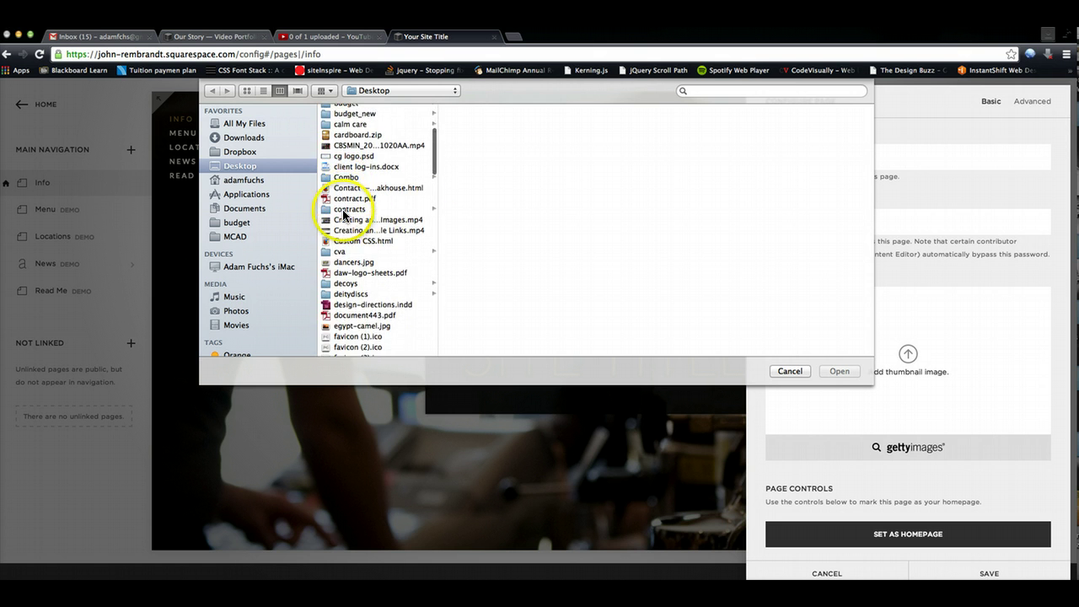
scroll(343, 215, down, 20)
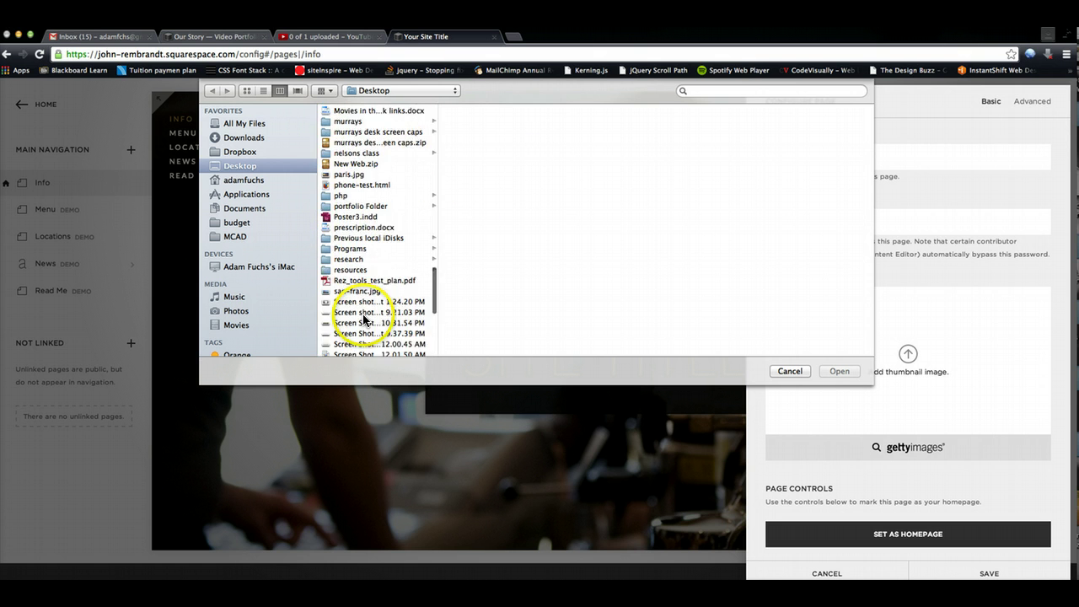
scroll(364, 319, down, 5)
click(347, 309)
click(841, 371)
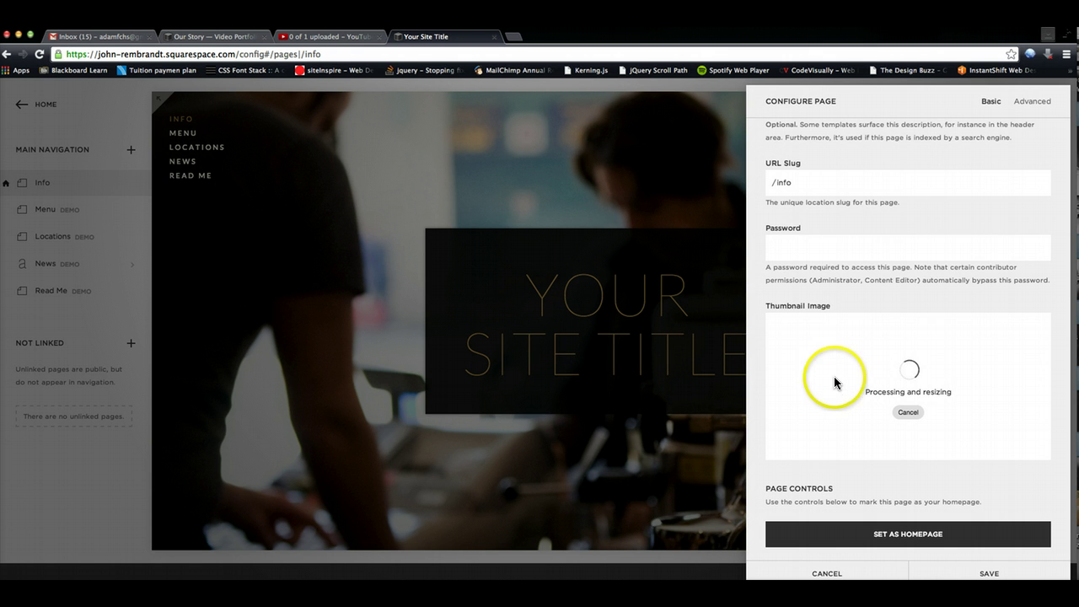
Review the Info page's settings, leaving the description empty, and save them with the new thumbnail.
scroll(846, 375, up, 3)
scroll(847, 375, up, 2)
scroll(848, 374, down, 5)
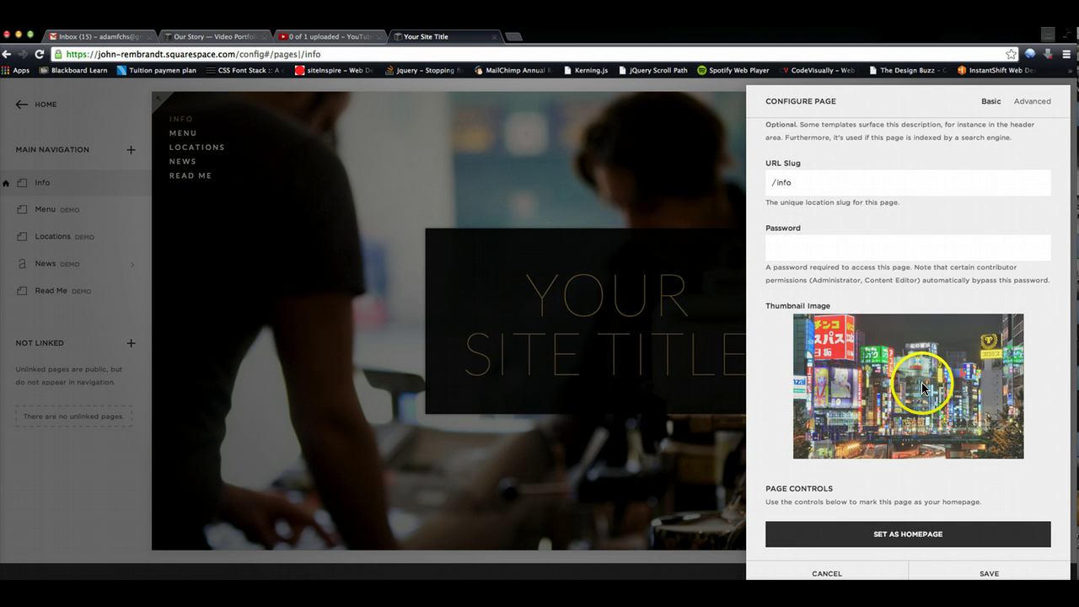
scroll(921, 382, up, 5)
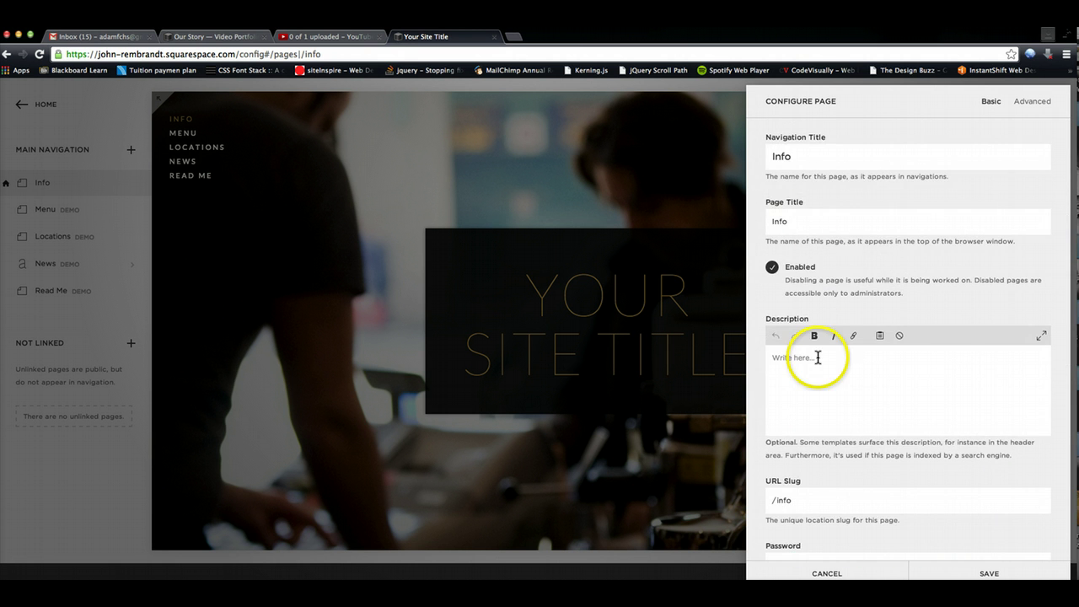
scroll(922, 441, down, 5)
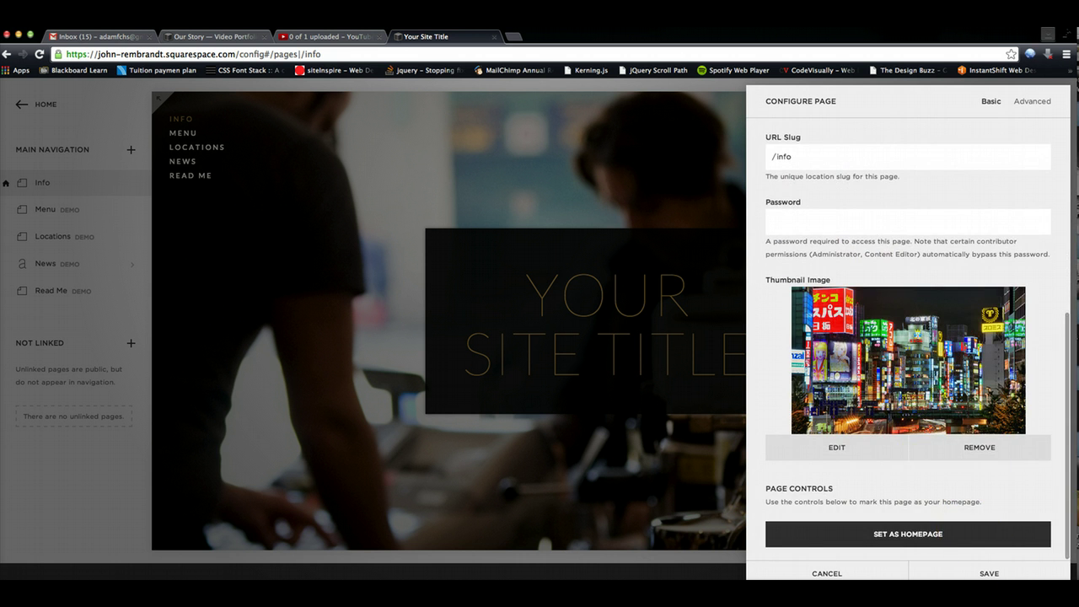
click(1003, 583)
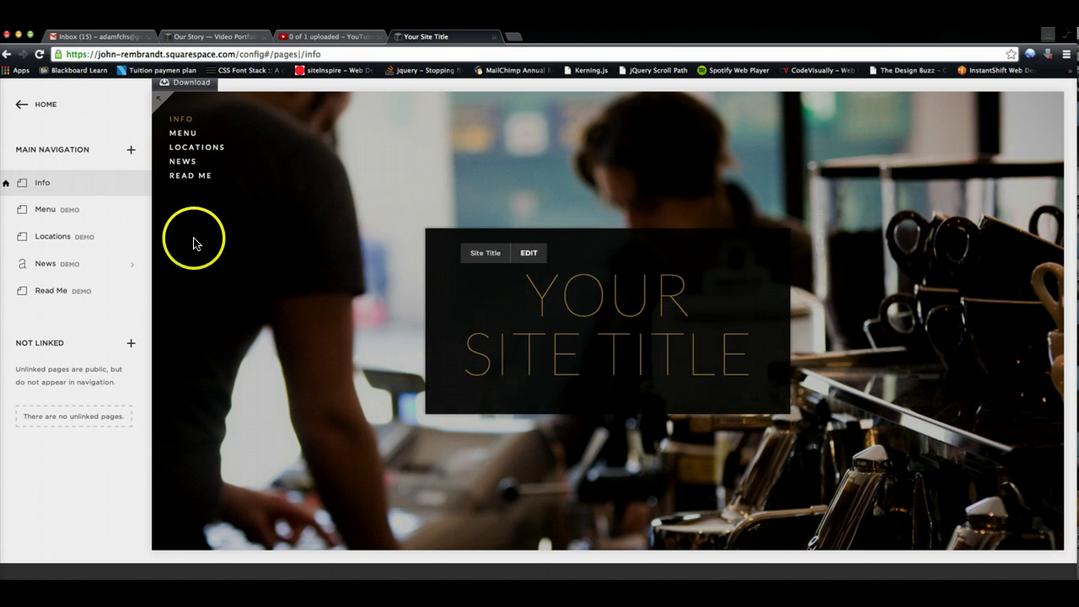
Open the site's Style Editor from the design settings and remove the current Info Page Background Image.
click(46, 103)
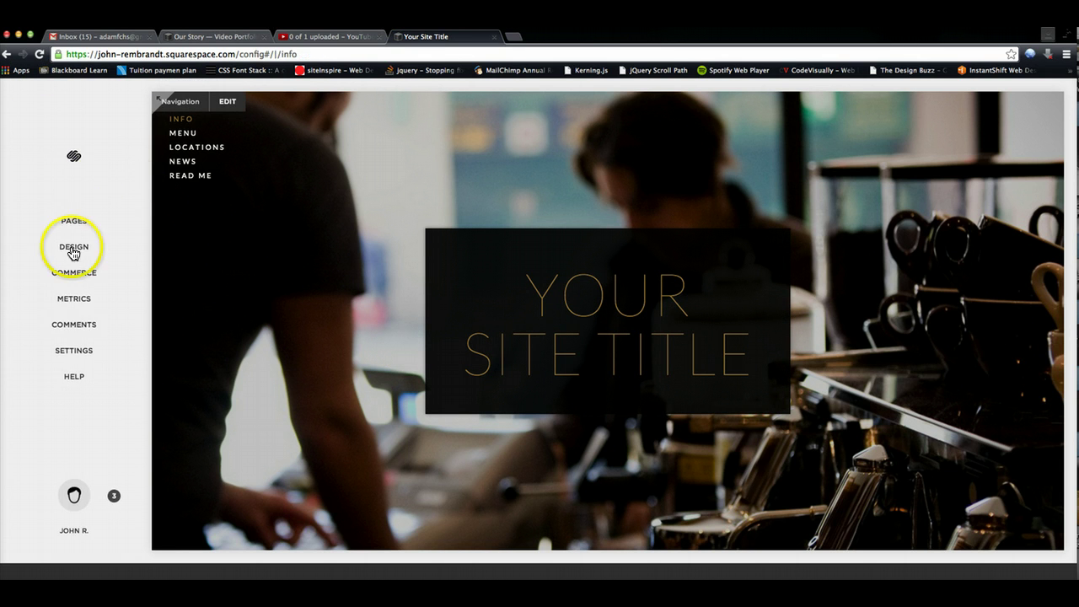
click(62, 246)
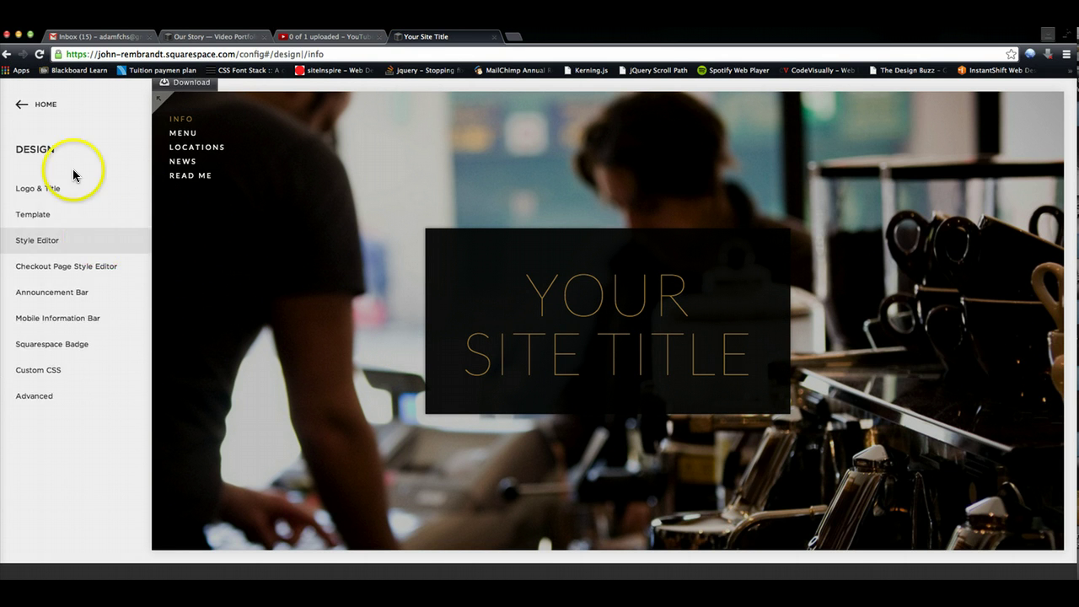
click(47, 241)
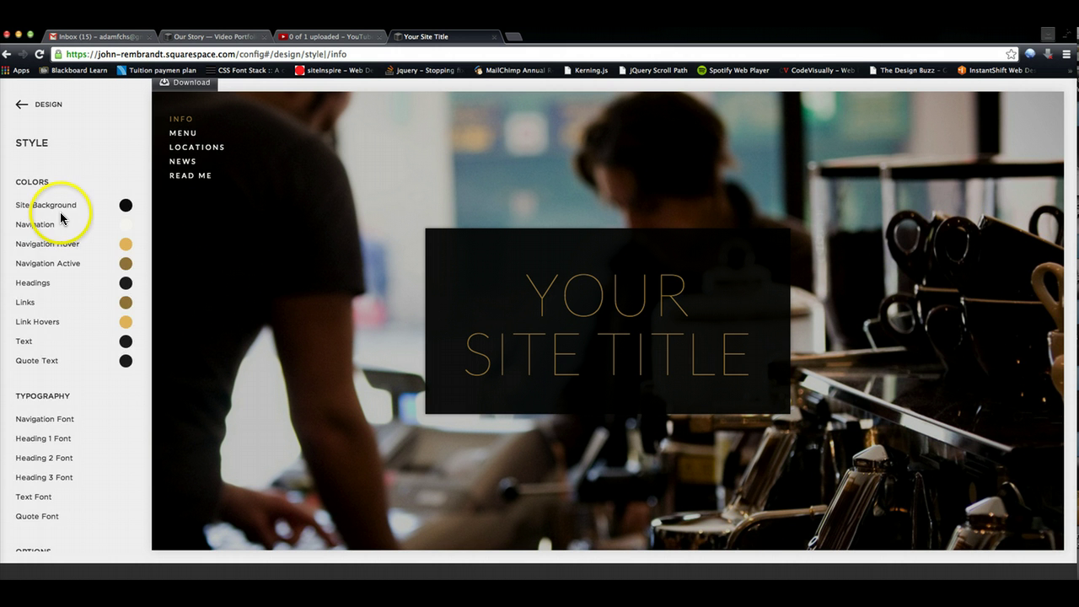
scroll(63, 220, down, 10)
scroll(62, 236, down, 1)
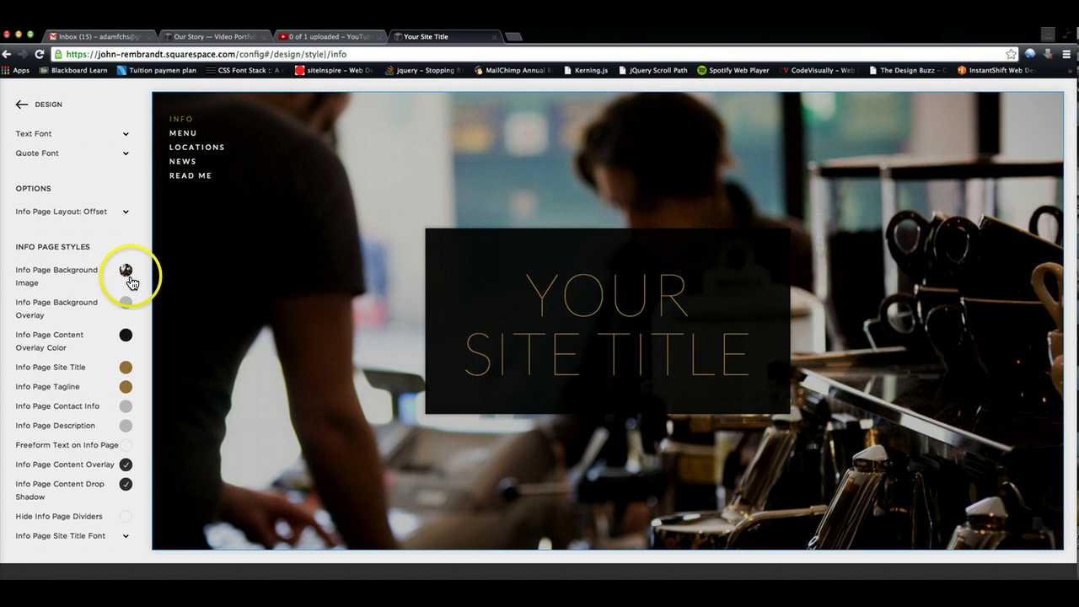
click(125, 272)
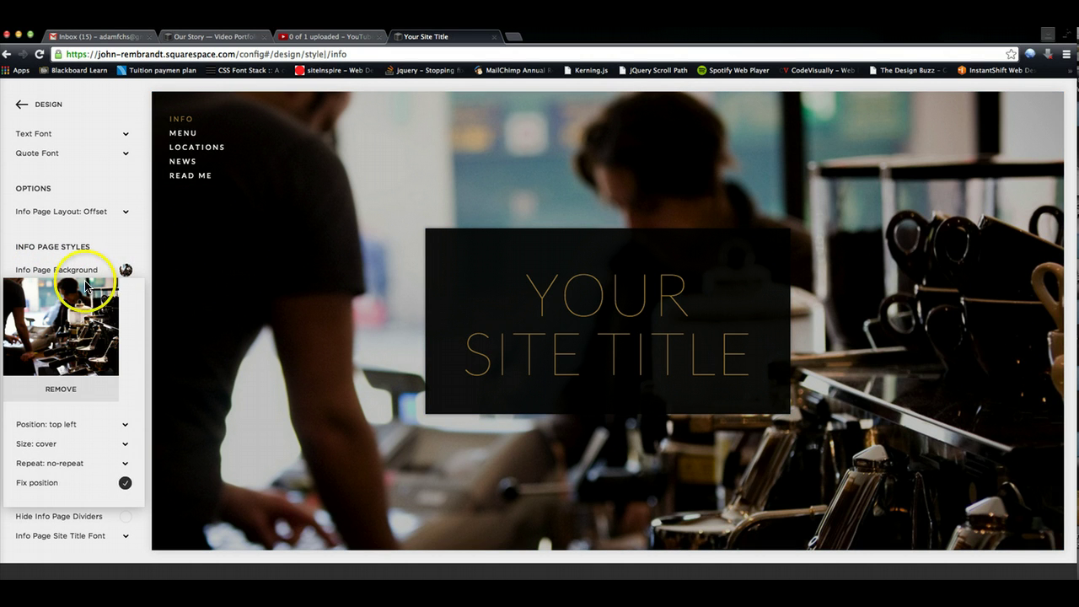
click(62, 386)
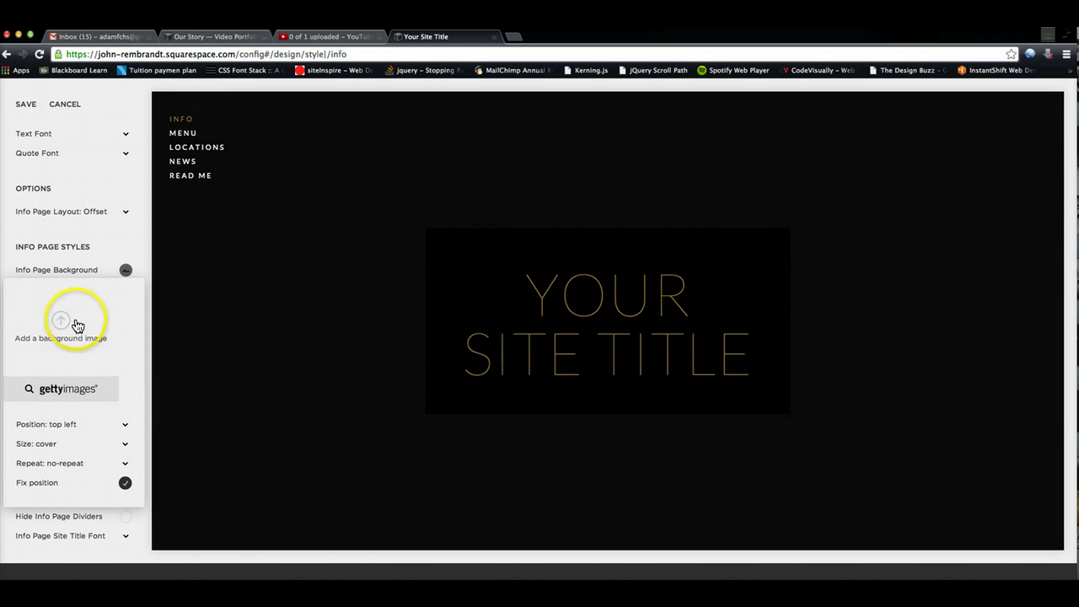
Upload tokyo.jpg from the Desktop as the new Info Page Background Image.
click(61, 320)
scroll(389, 208, down, 15)
click(350, 310)
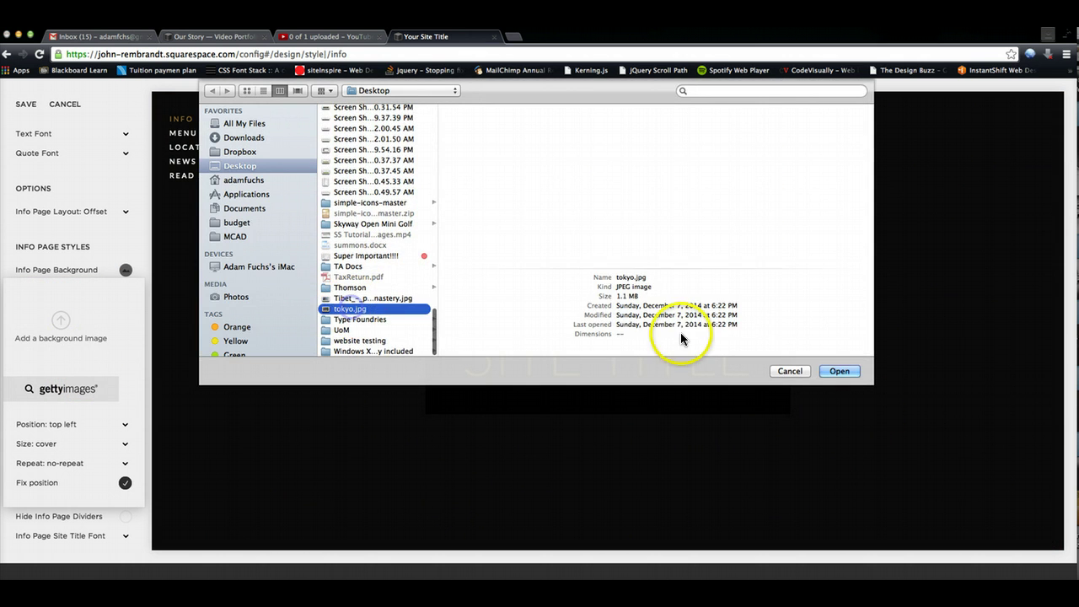
click(841, 372)
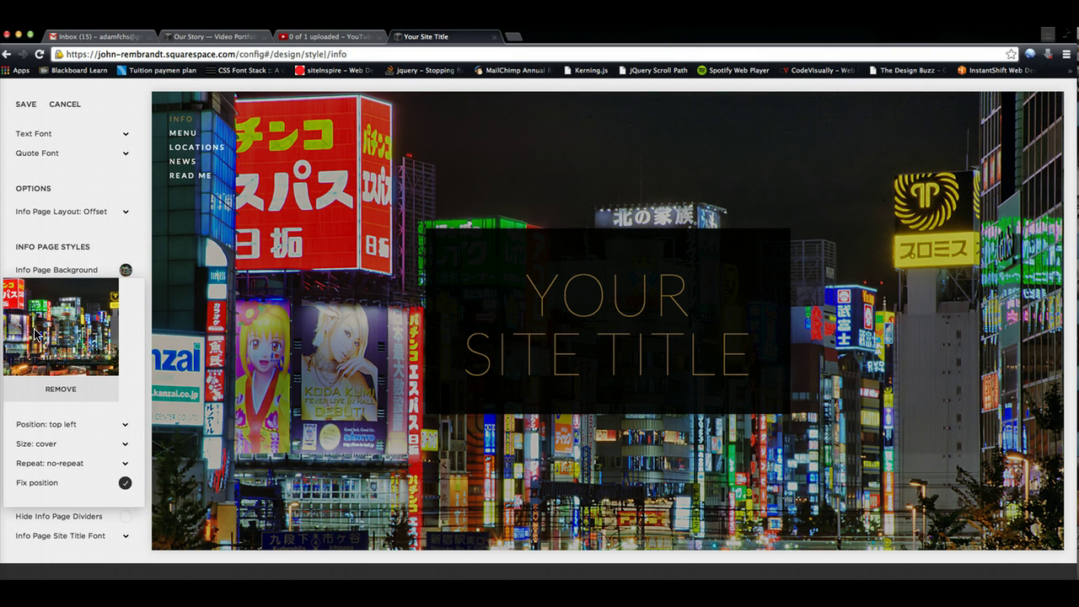
Try the center center and bottom center positions for the Info page background image, and view its size options.
click(126, 425)
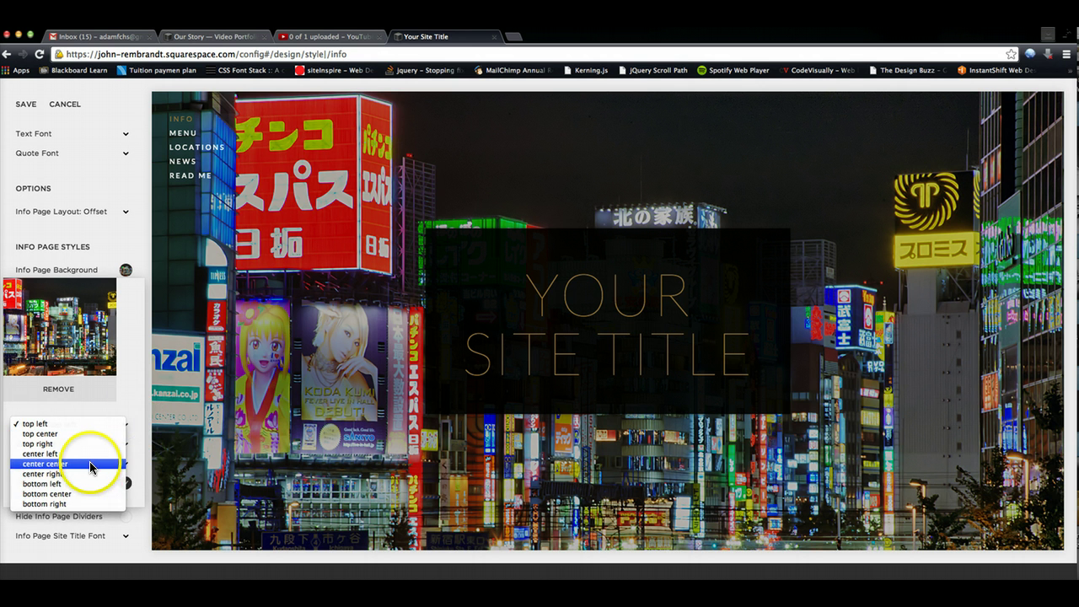
click(91, 463)
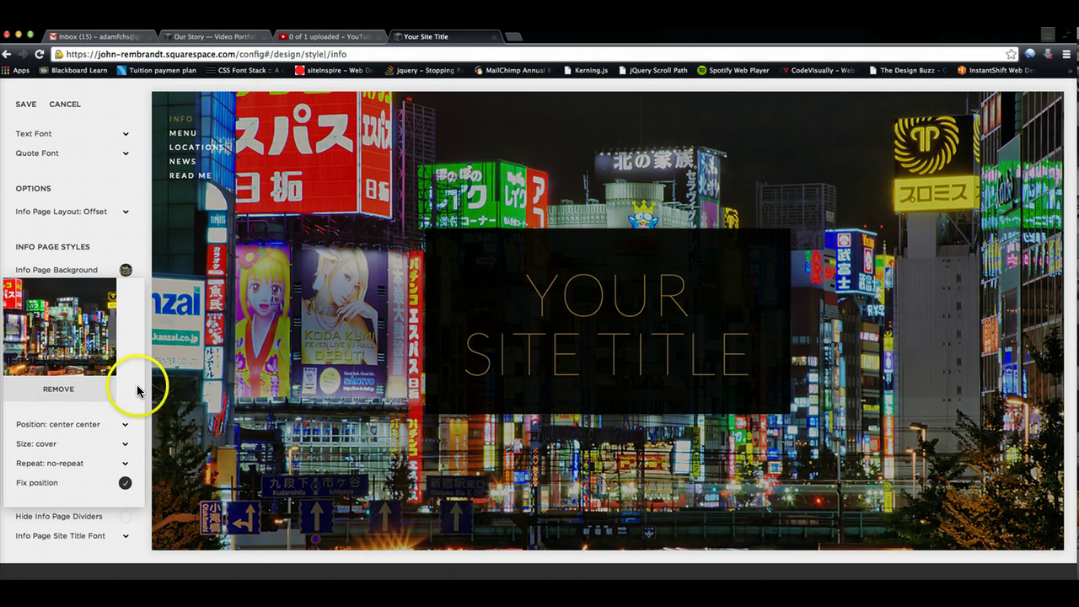
click(126, 426)
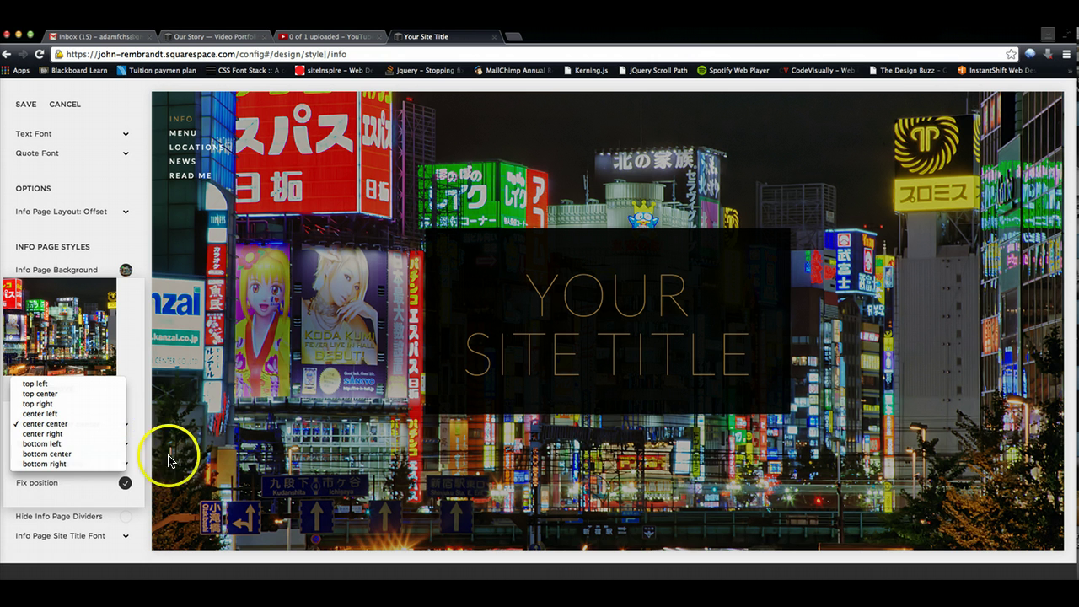
click(50, 452)
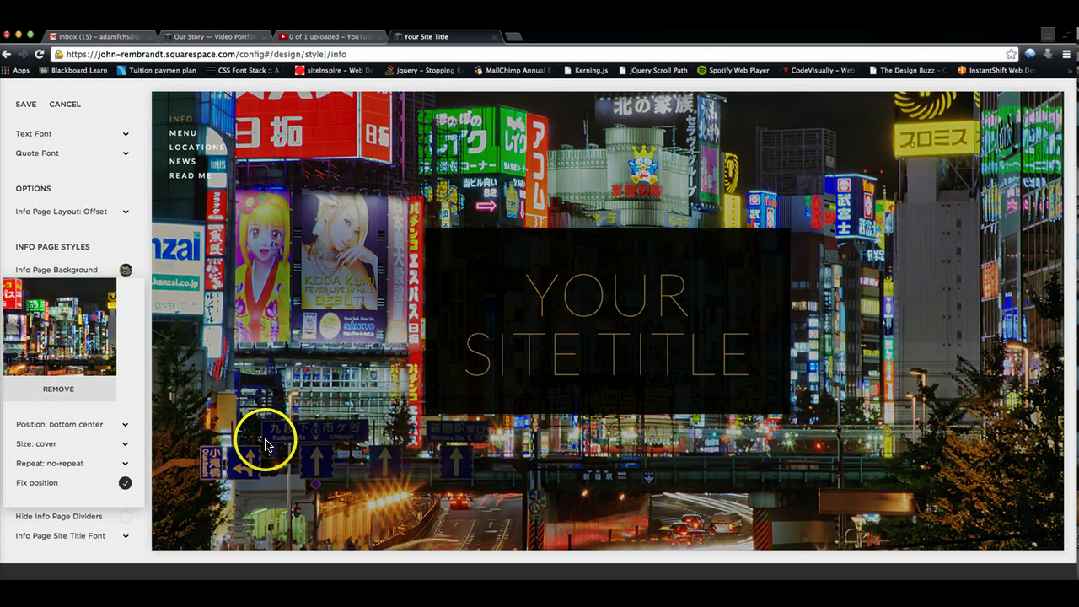
click(124, 447)
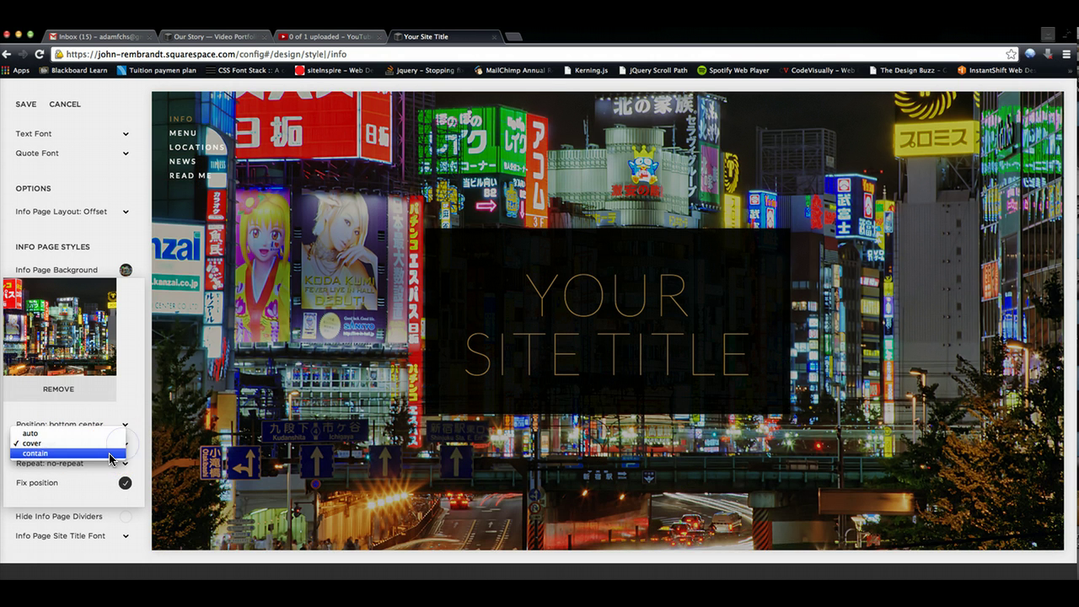
click(137, 388)
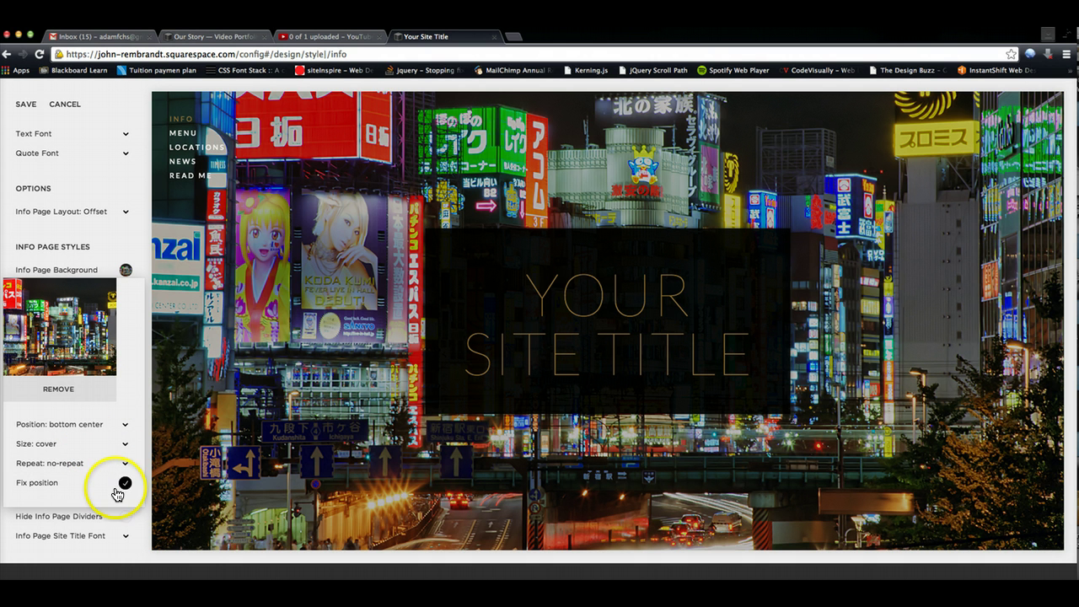
Set the Info page background image's position to center center, close its settings, and look through the other style options.
click(120, 427)
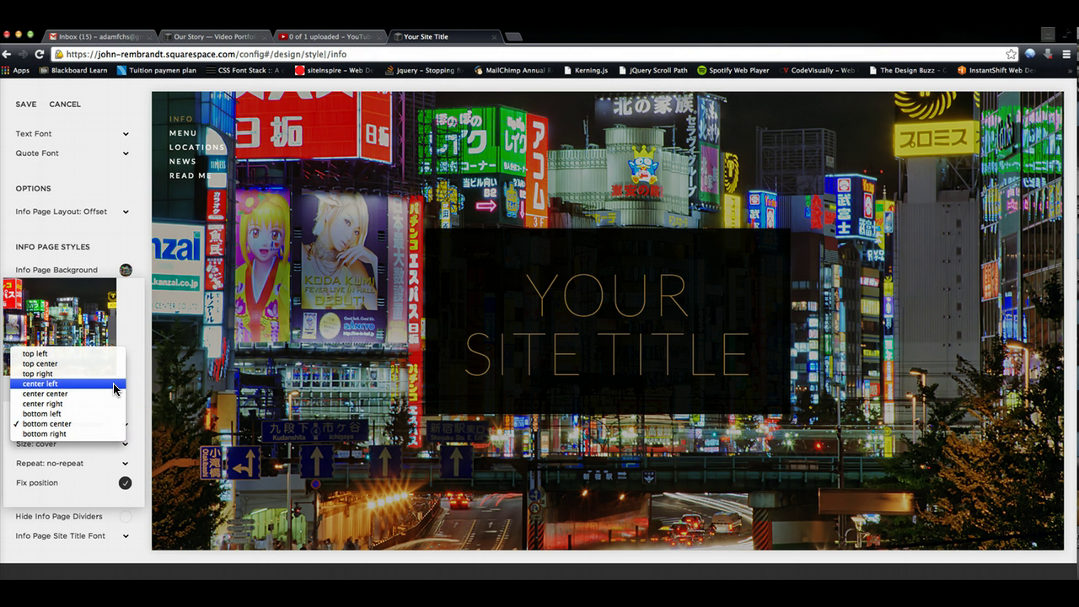
click(114, 393)
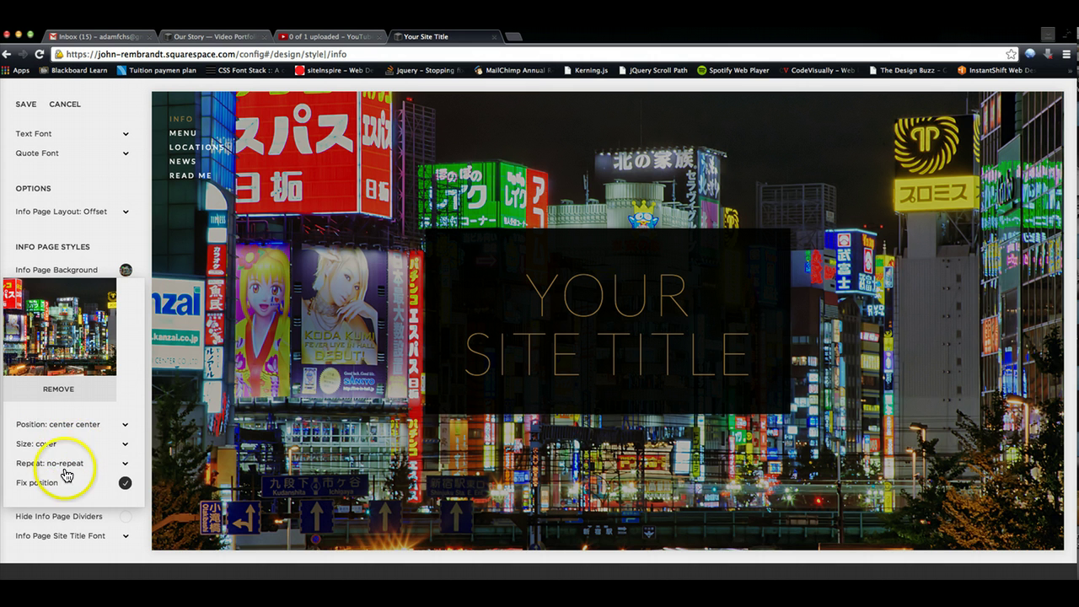
click(123, 270)
scroll(99, 354, down, 1)
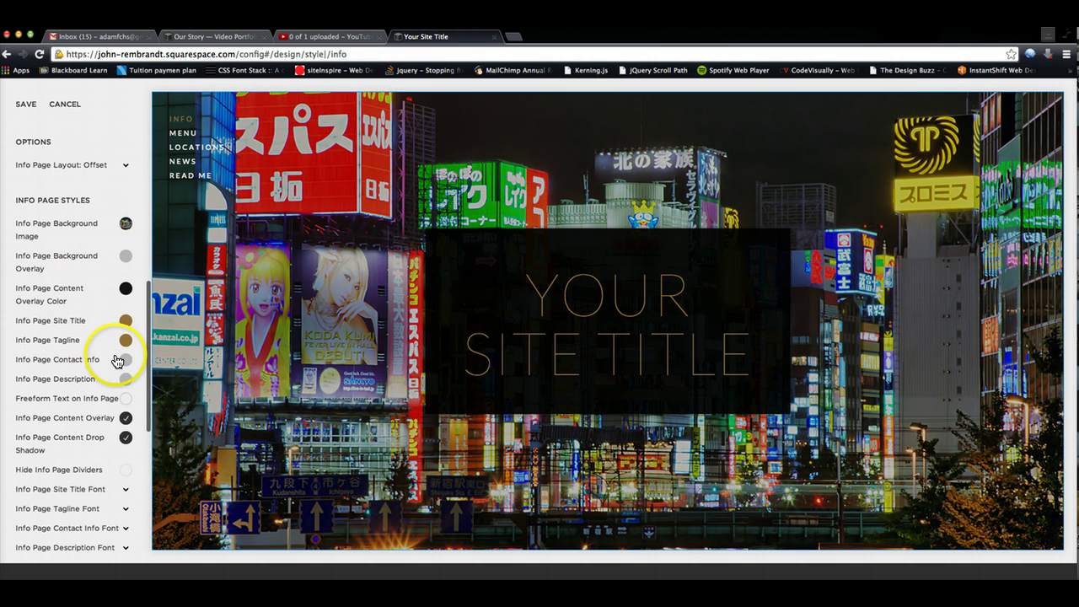
scroll(92, 358, down, 2)
scroll(85, 356, up, 6)
scroll(71, 288, up, 3)
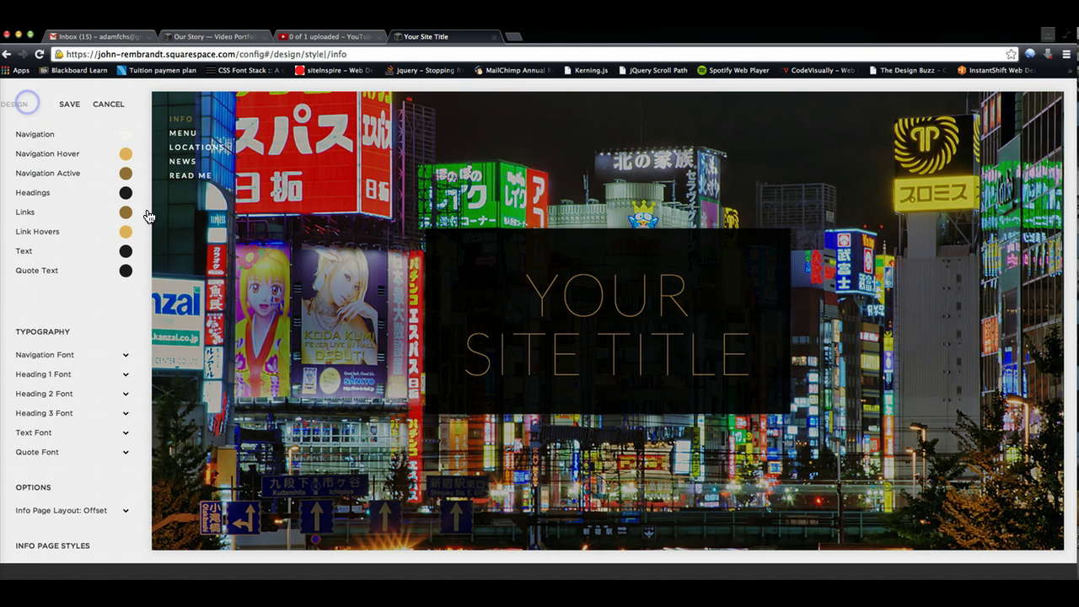